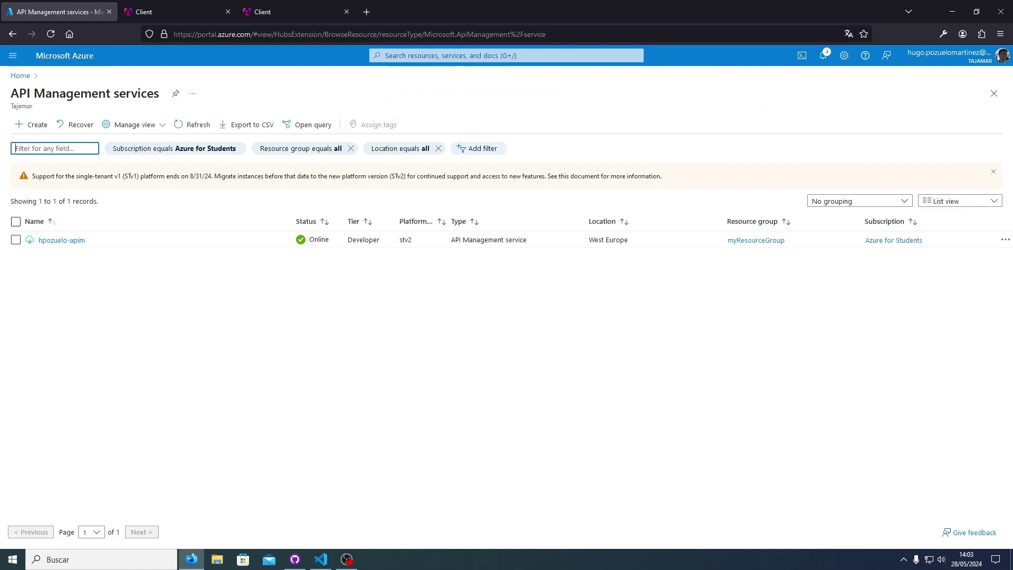
Open the listed API Management service's APIs and start a new HTTP API with display name TutorialAzure-3rdAPI
click(61, 239)
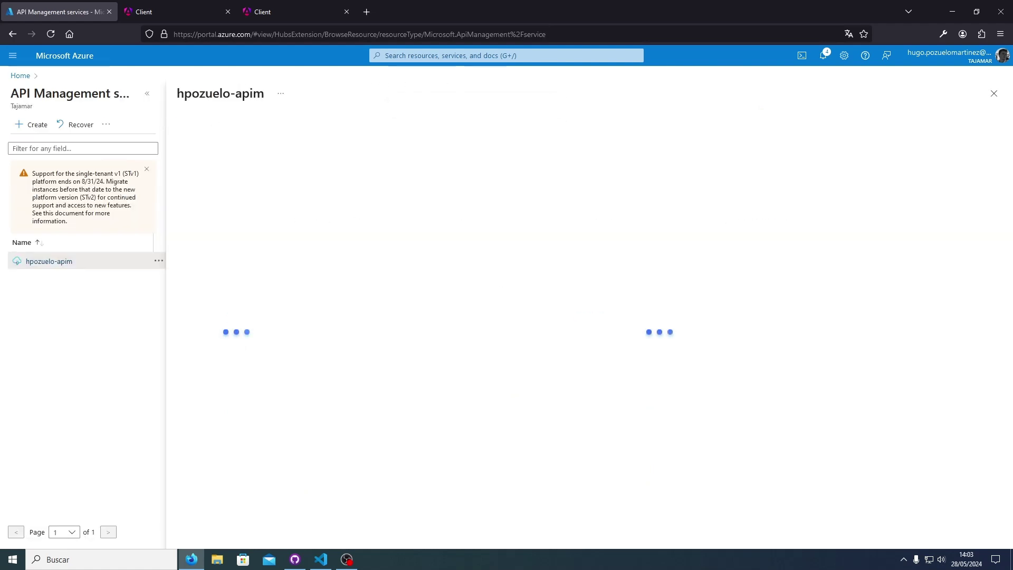
click(209, 296)
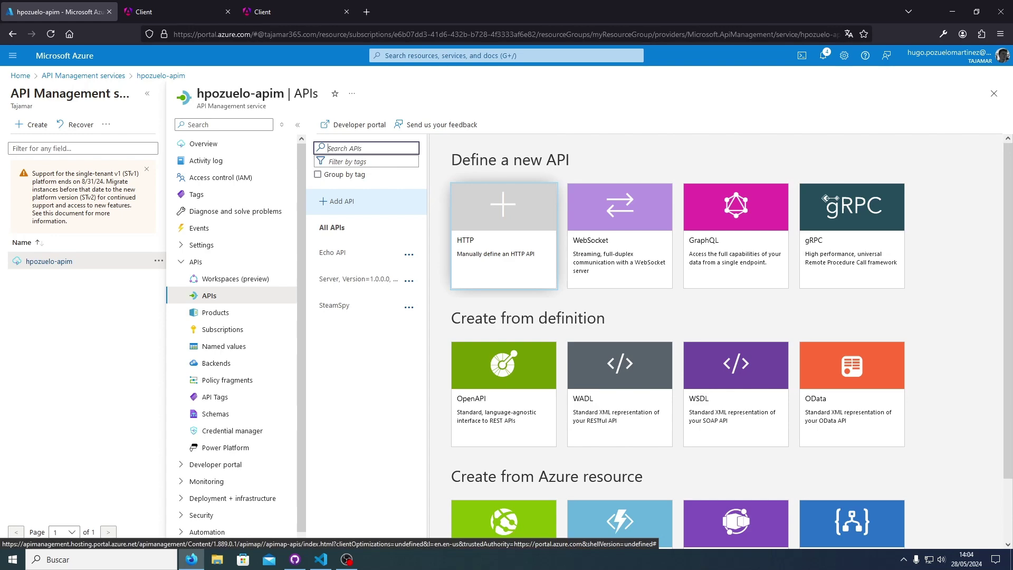
click(503, 222)
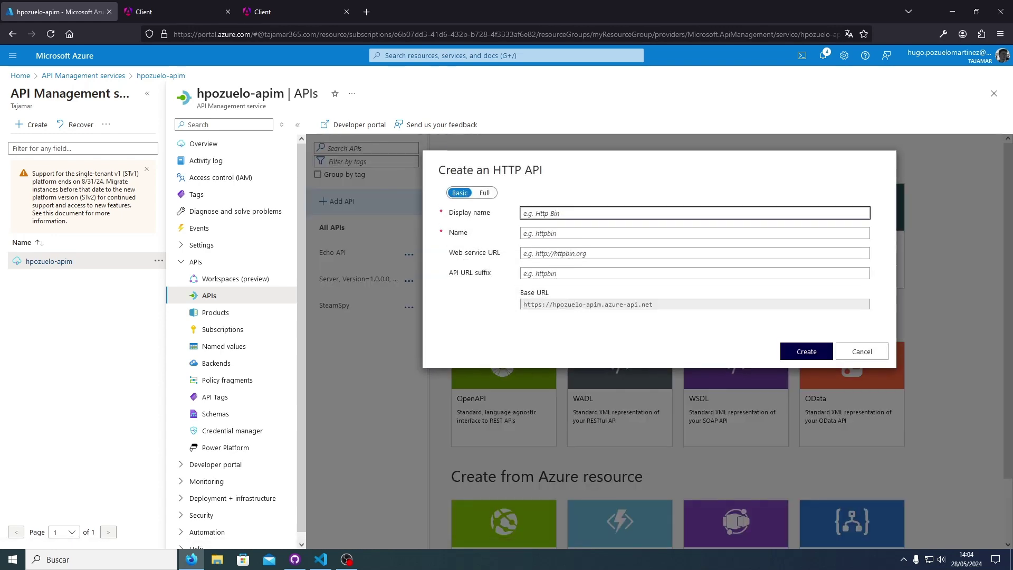
text(TutorialAzure)
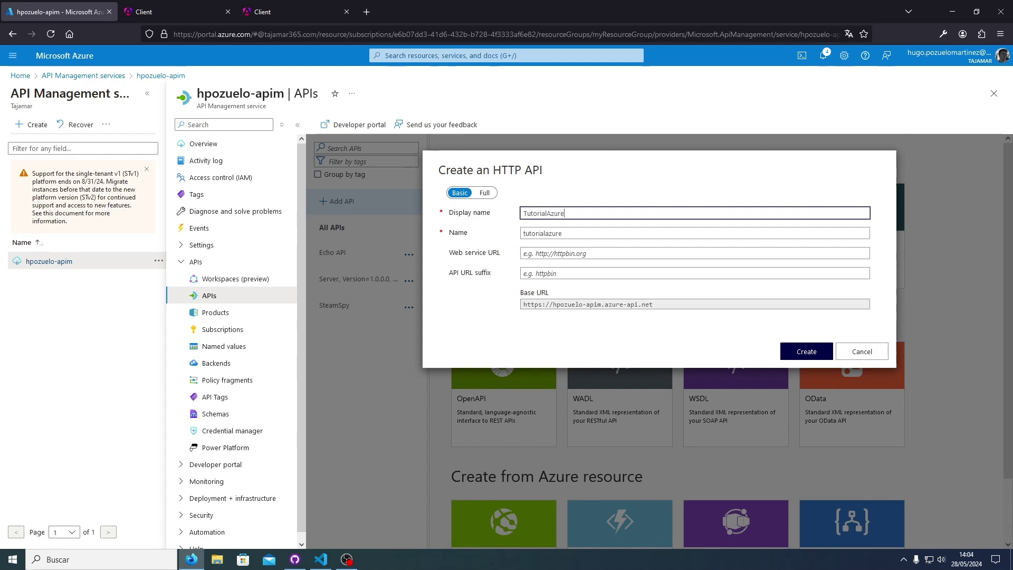
text(-3rdAPI)
key(Tab)
key(Tab)
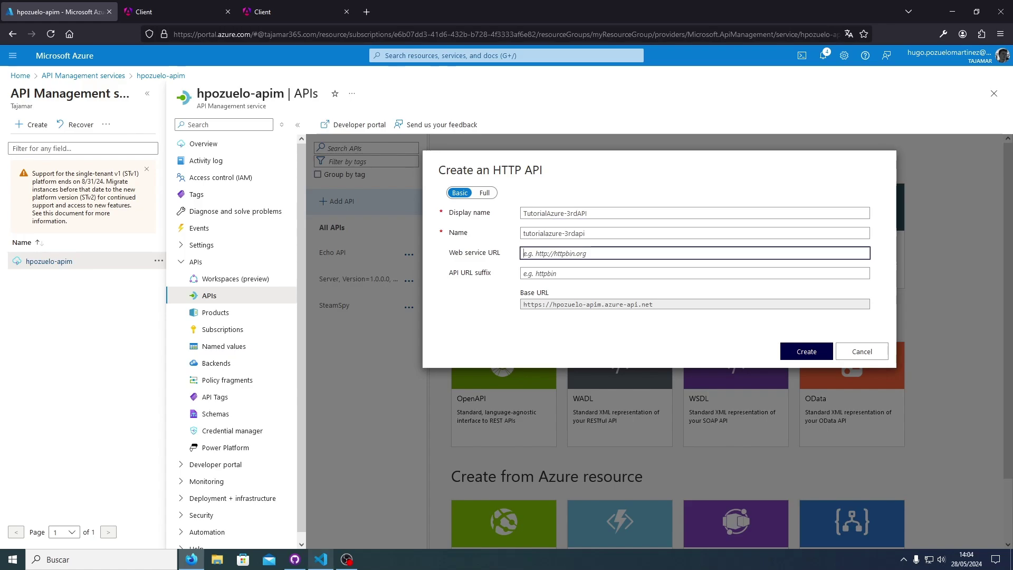
click(320, 559)
click(281, 28)
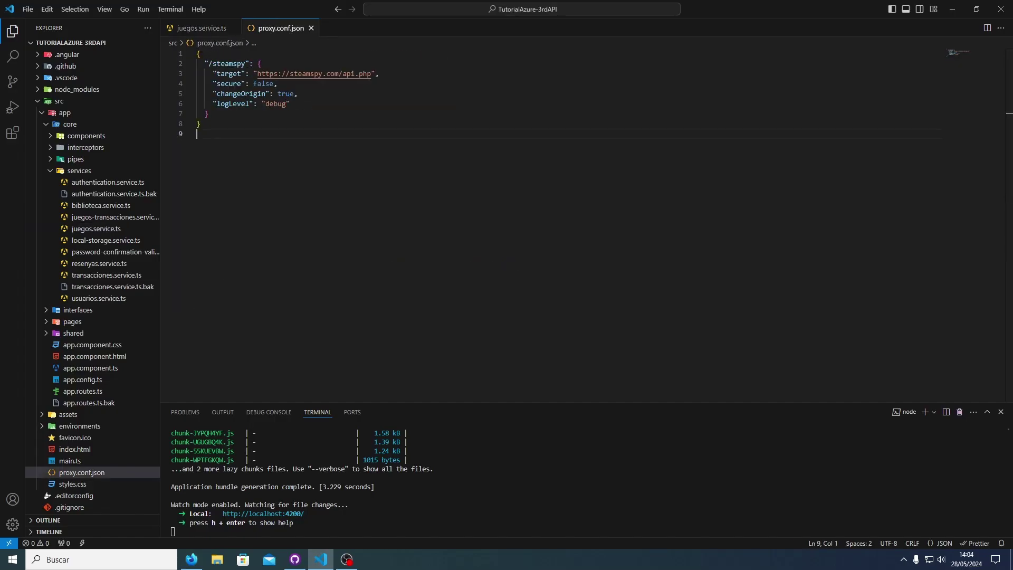
drag(257, 73, 372, 74)
key(ctrl+c)
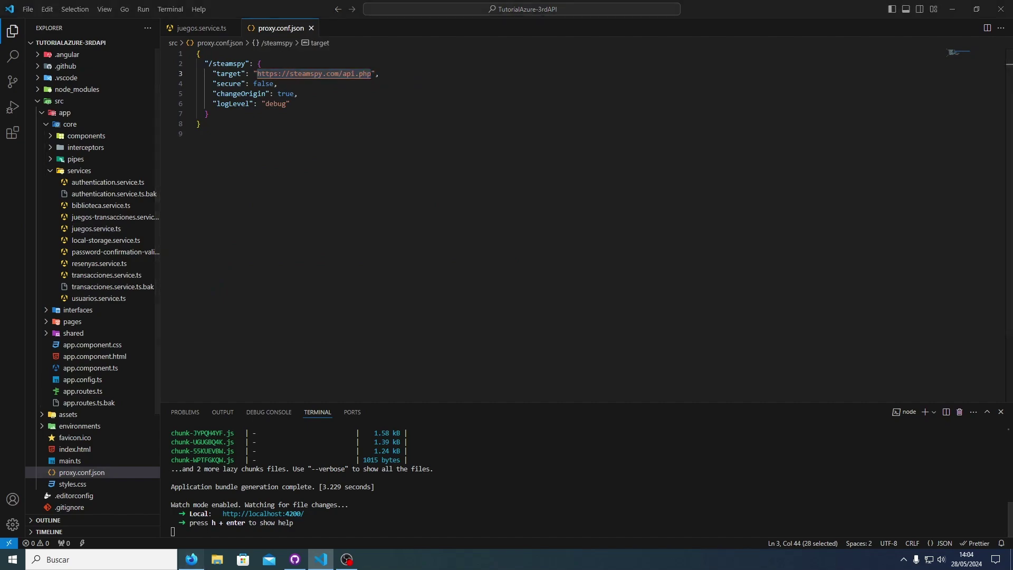
key(alt+Tab)
key(ctrl+v)
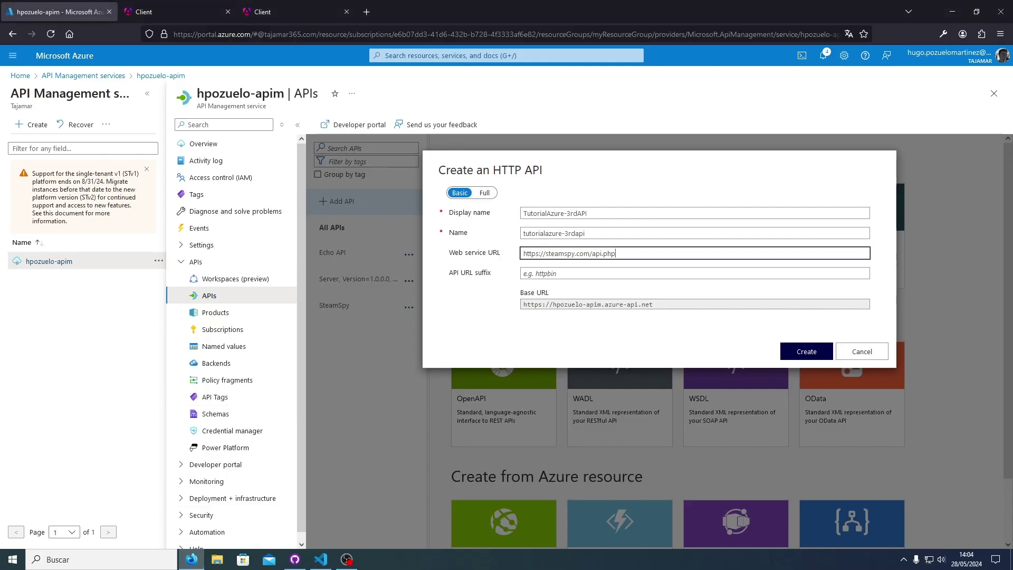
Set the API URL suffix to /tutorialazure-3rdapi and create the API
key(Tab)
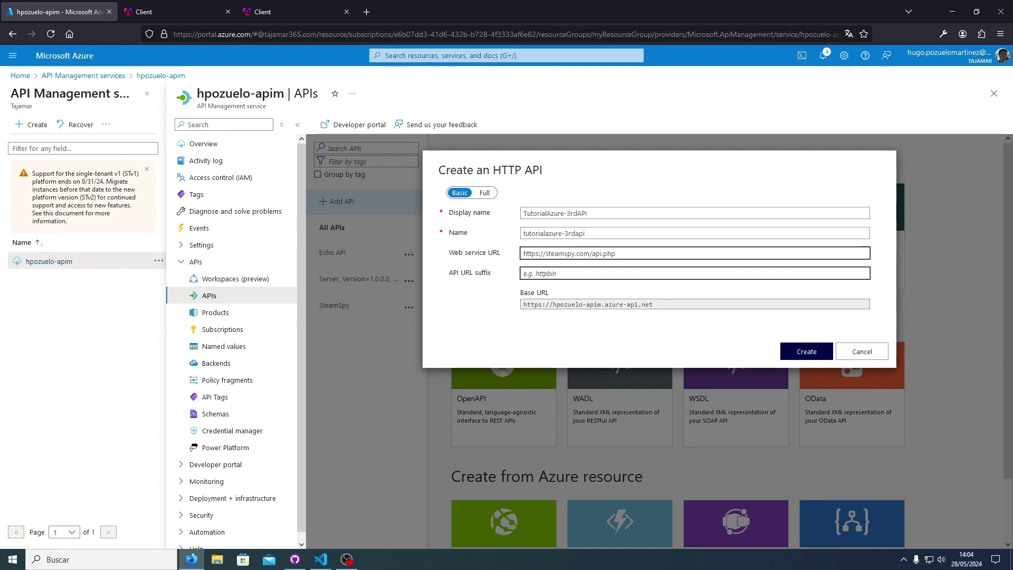
text(/tutorialazure-3rd)
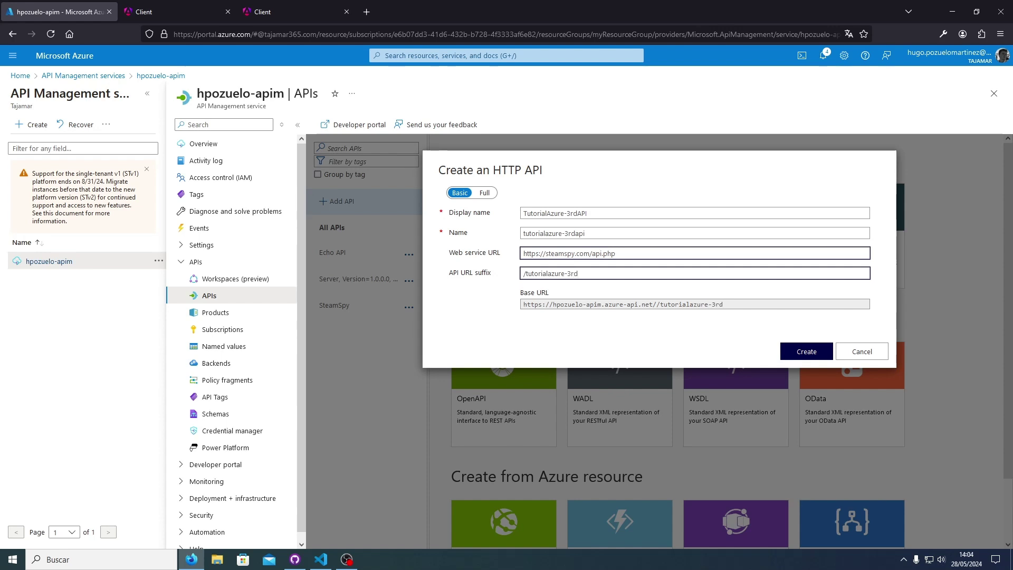
text(api)
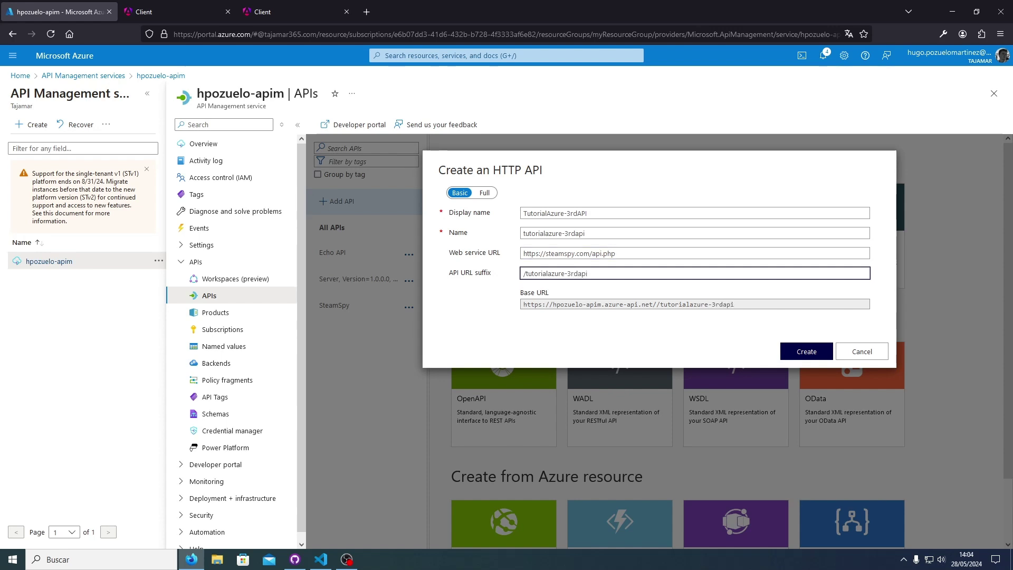
click(806, 350)
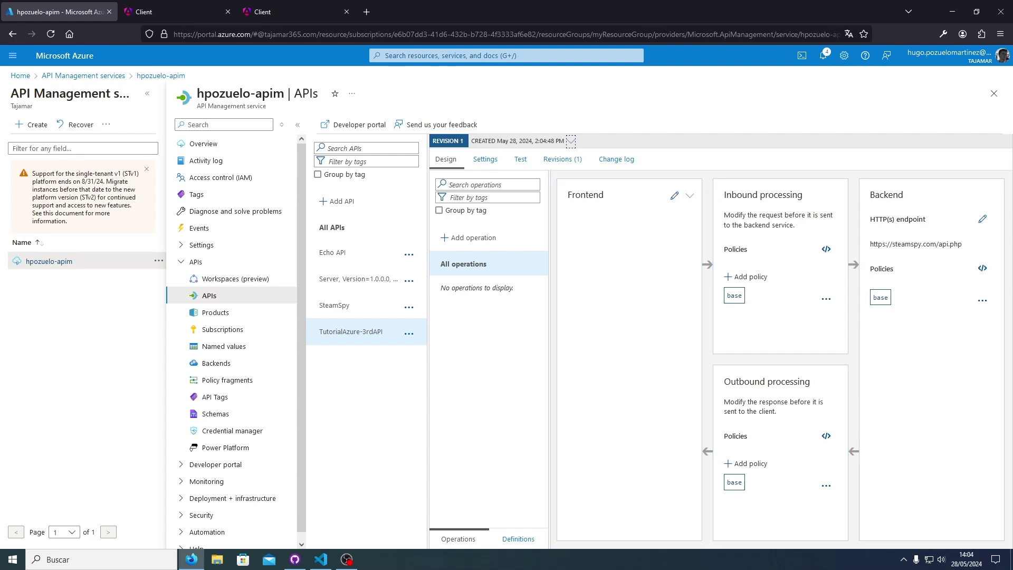
Add a GET operation to TutorialAzure-3rdAPI with display name GetAllJuegos and URL /getalljuegos
click(471, 237)
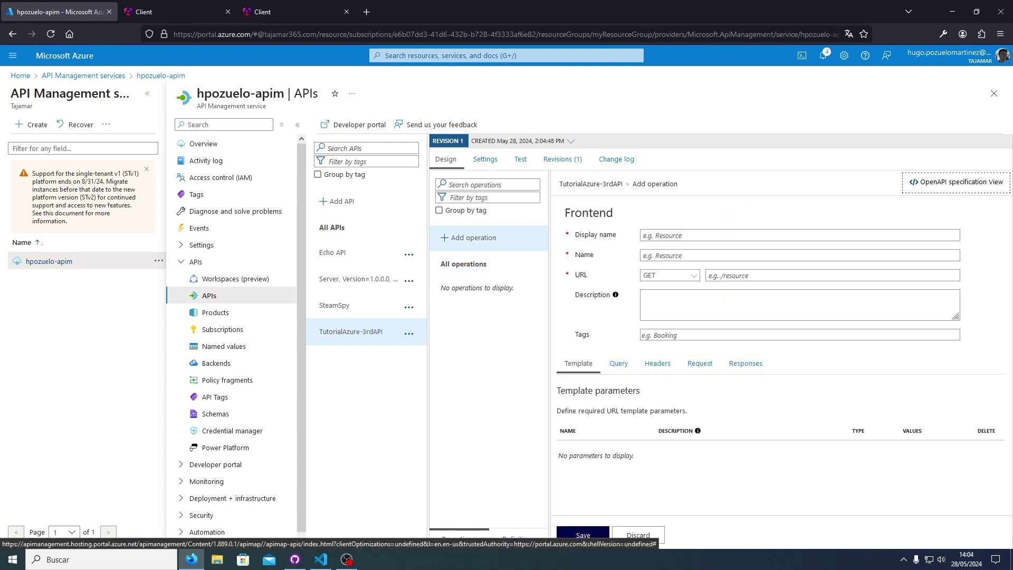
text(Ge)
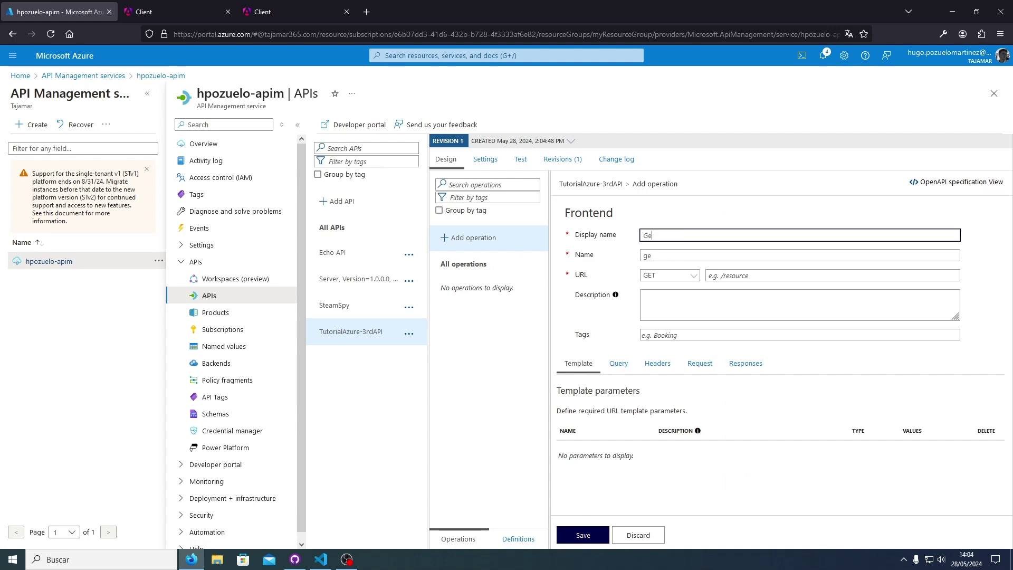
text(tAllJuegos)
key(Tab)
key(Tab)
key(Tab)
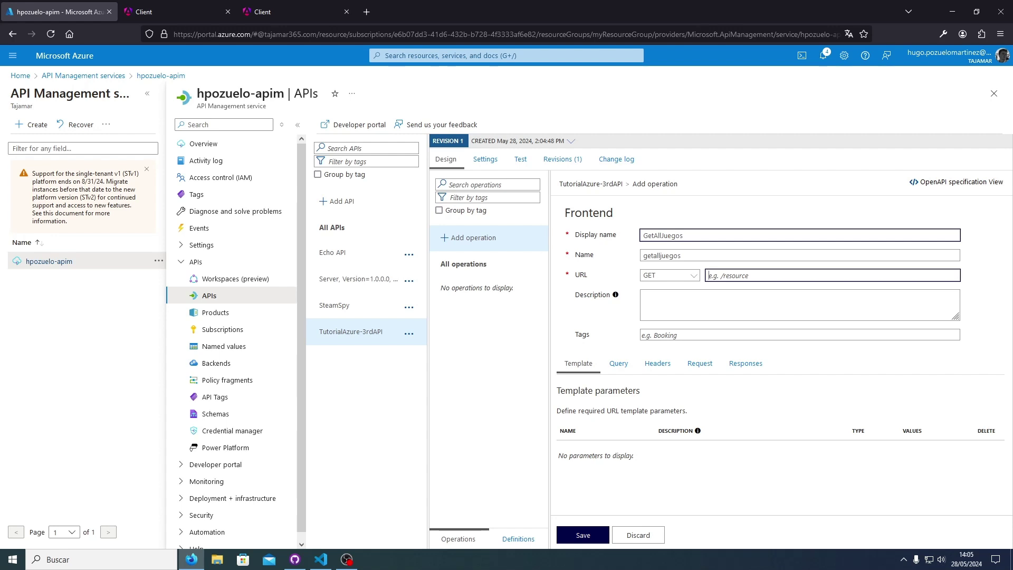
text(/getalljuegos)
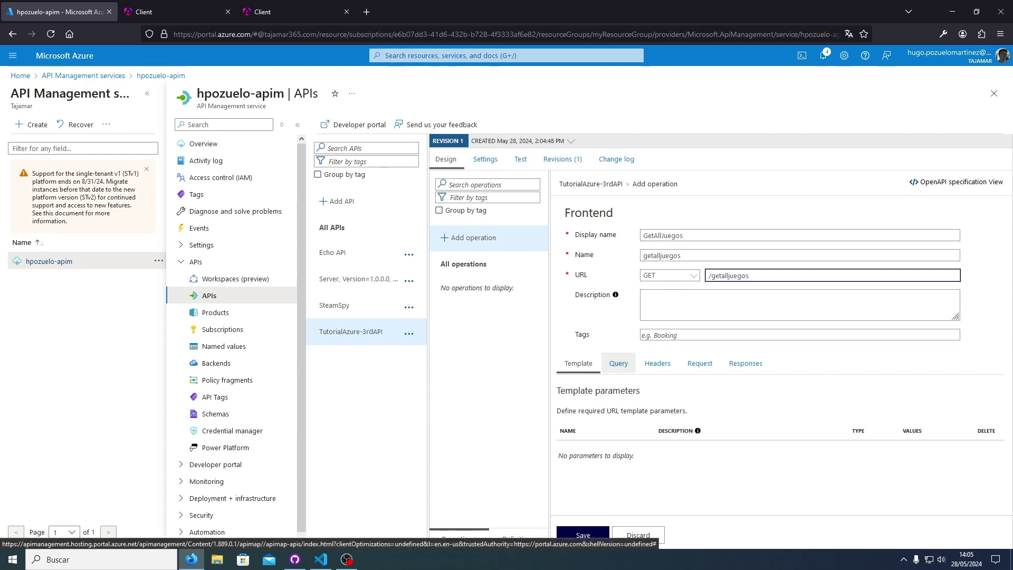
Add a query parameter named request of type string to the GetAllJuegos operation
click(618, 363)
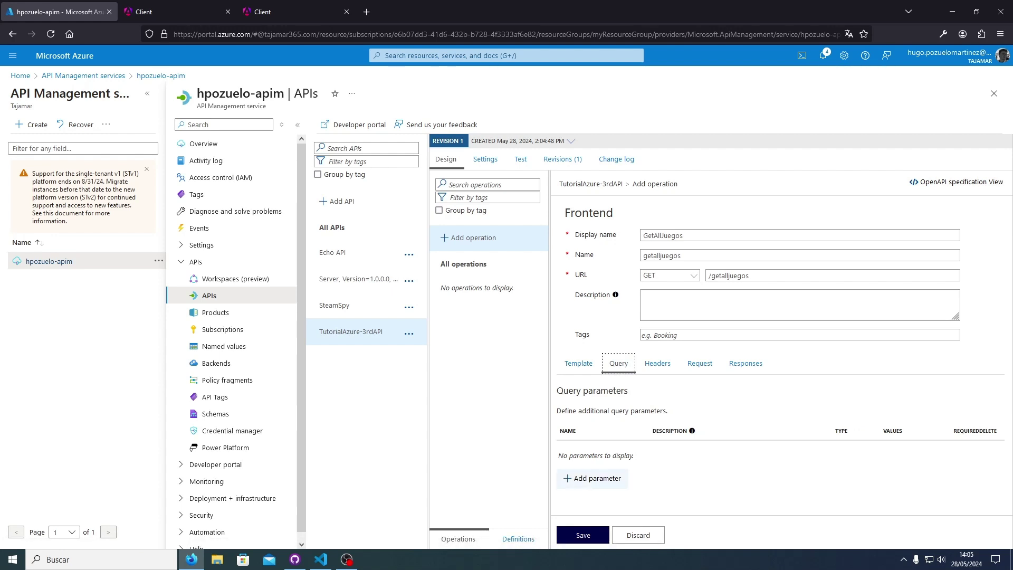
click(592, 478)
text(r)
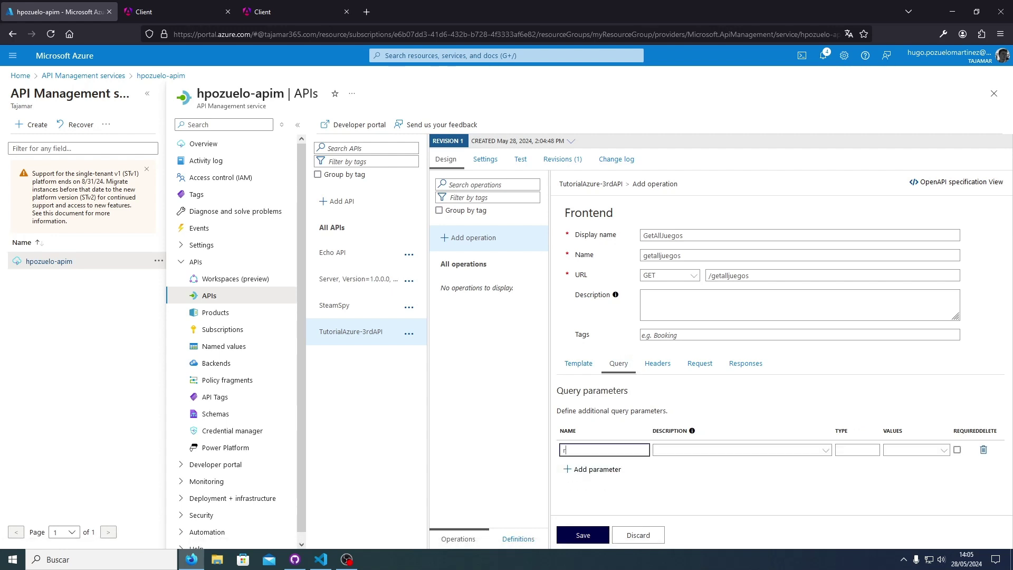
text(eques)
key(Tab)
key(Tab)
text(string)
key(Tab)
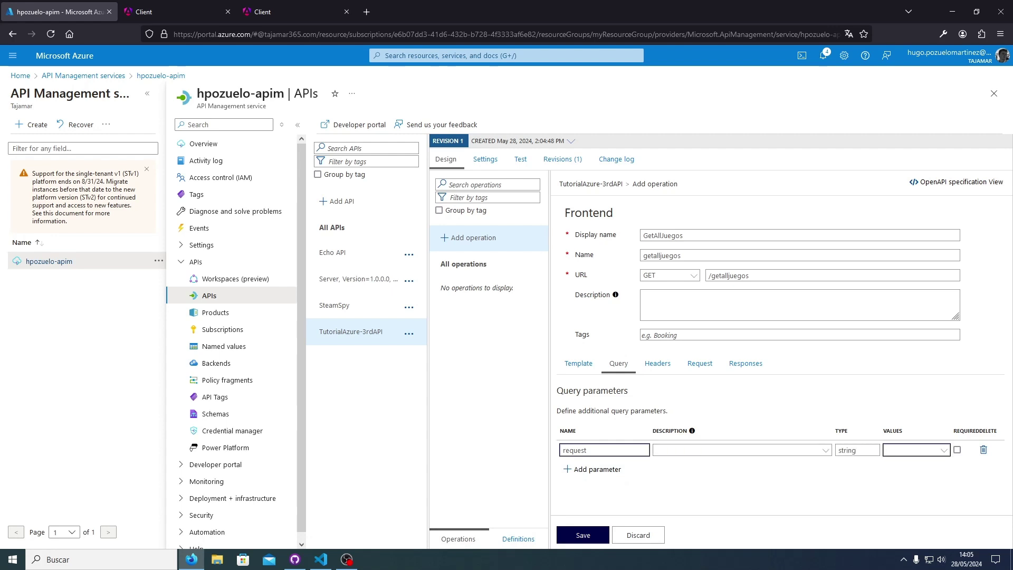
Add the value top100in2weeks to the request parameter and make it the default
key(Return)
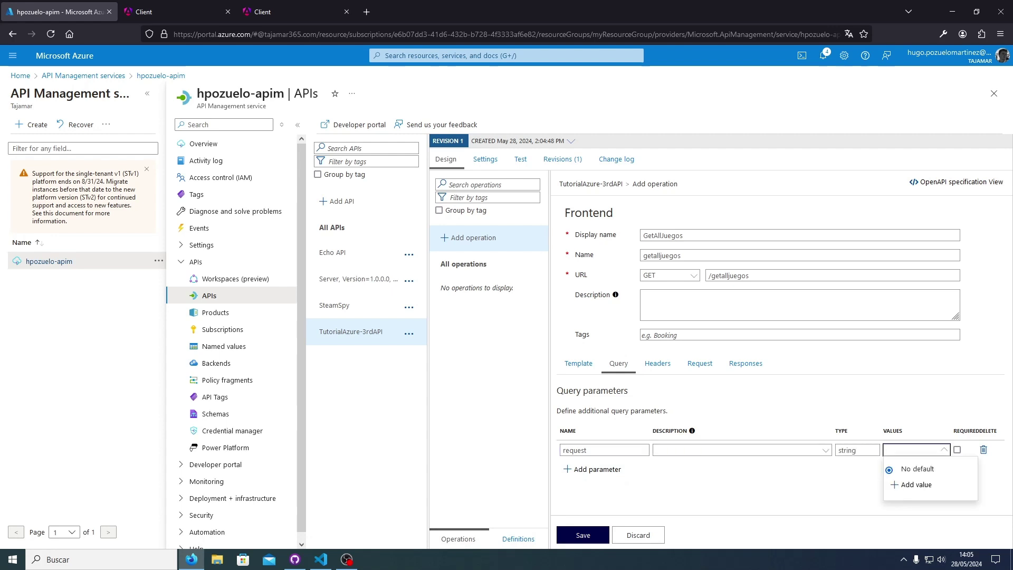
key(Tab)
key(Return)
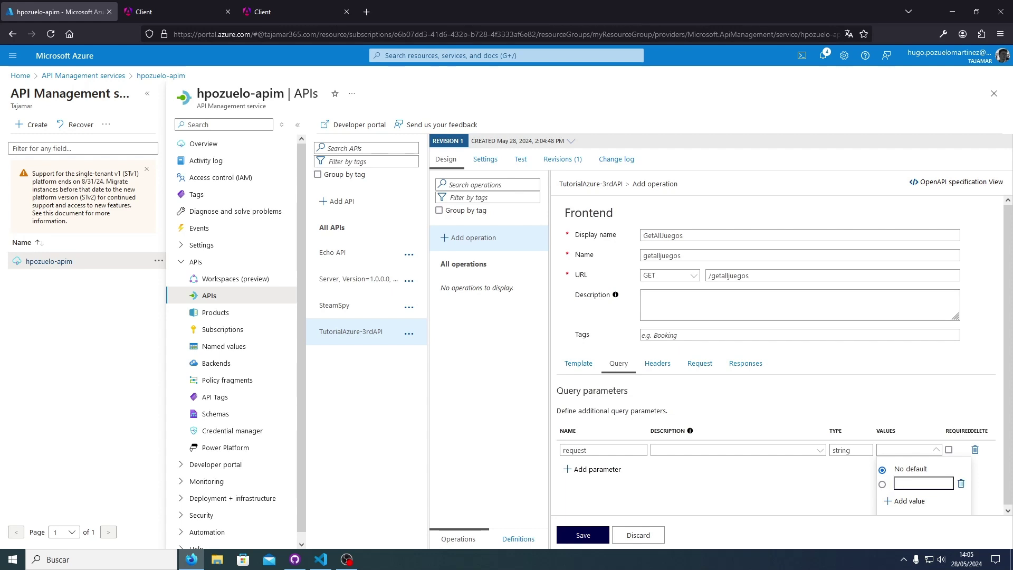
text(top100in2weeks)
click(882, 484)
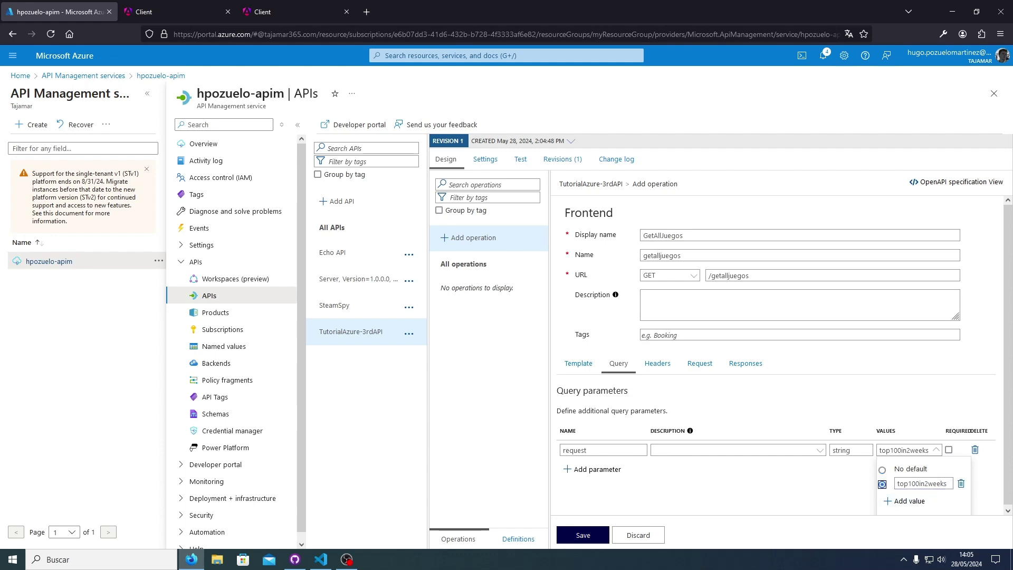
key(Escape)
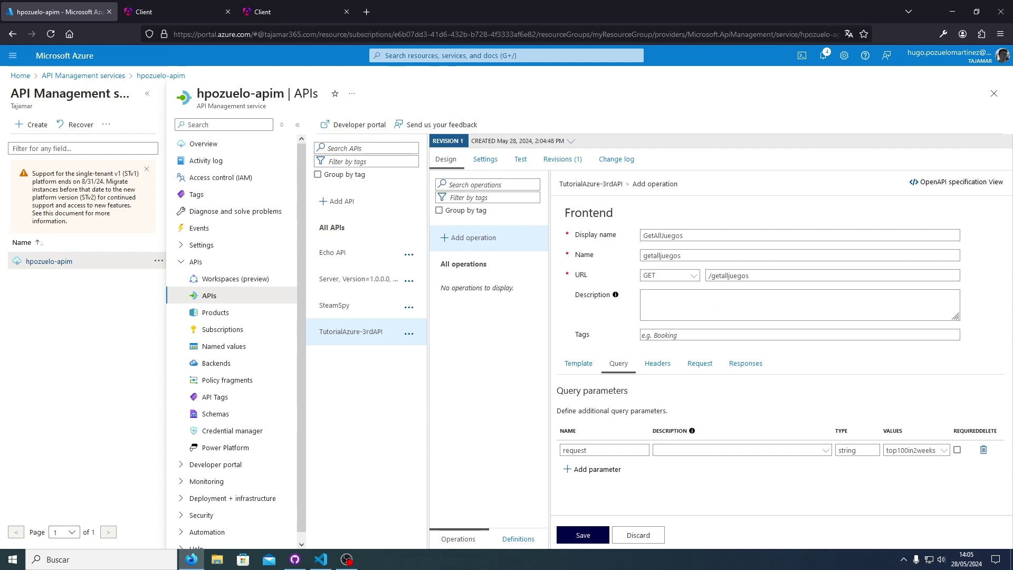
Add a 200 OK response to the GetAllJuegos operation
click(745, 363)
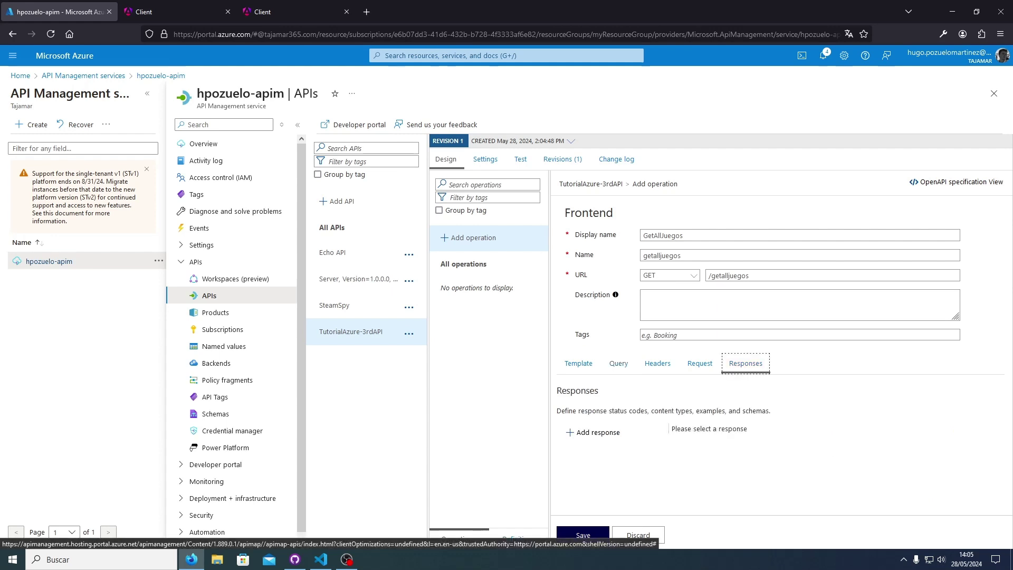
key(Tab)
key(Return)
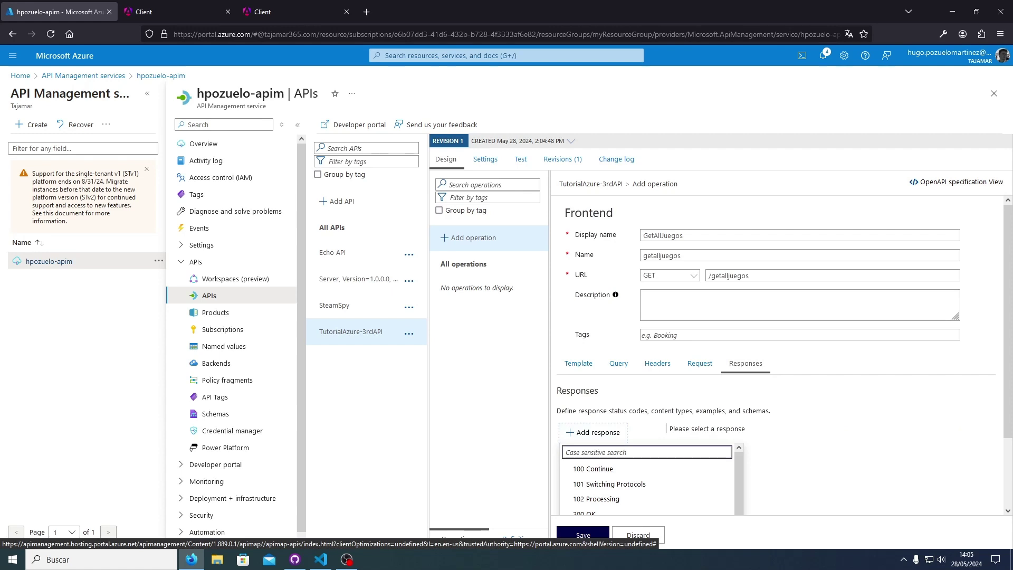
text(200)
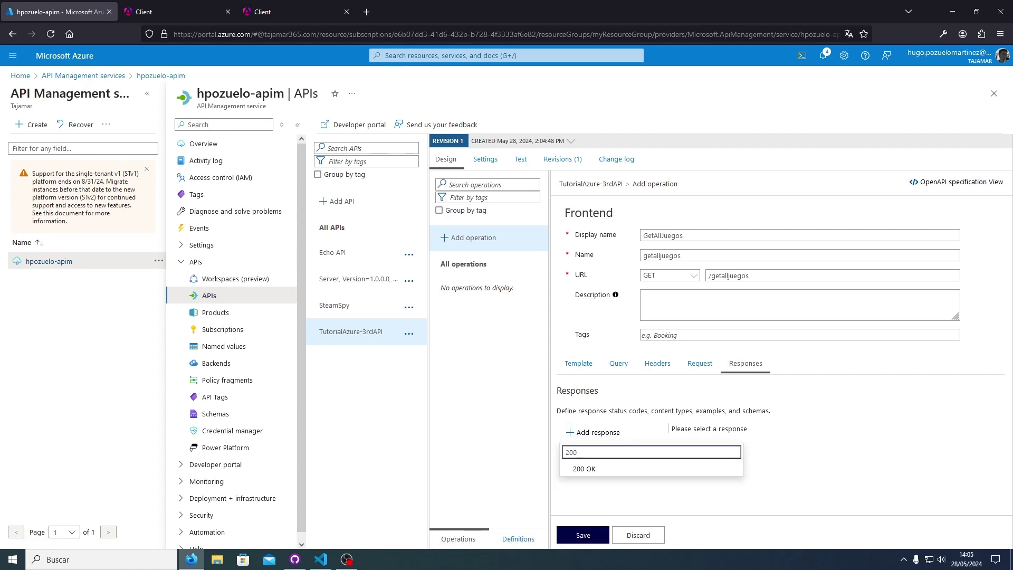
click(584, 468)
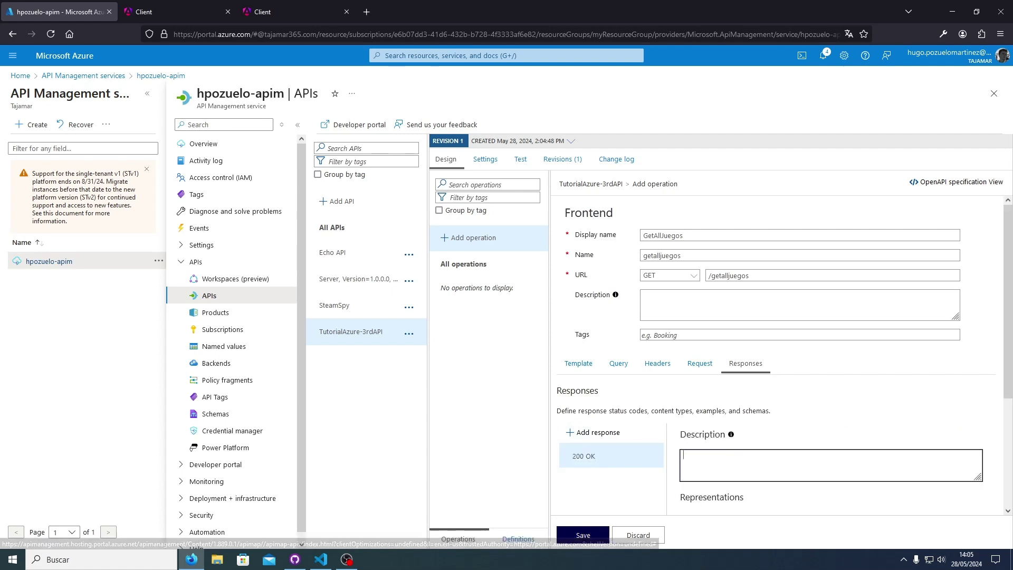
Add an application/json representation to the 200 OK response and save the GetAllJuegos operation
key(Return)
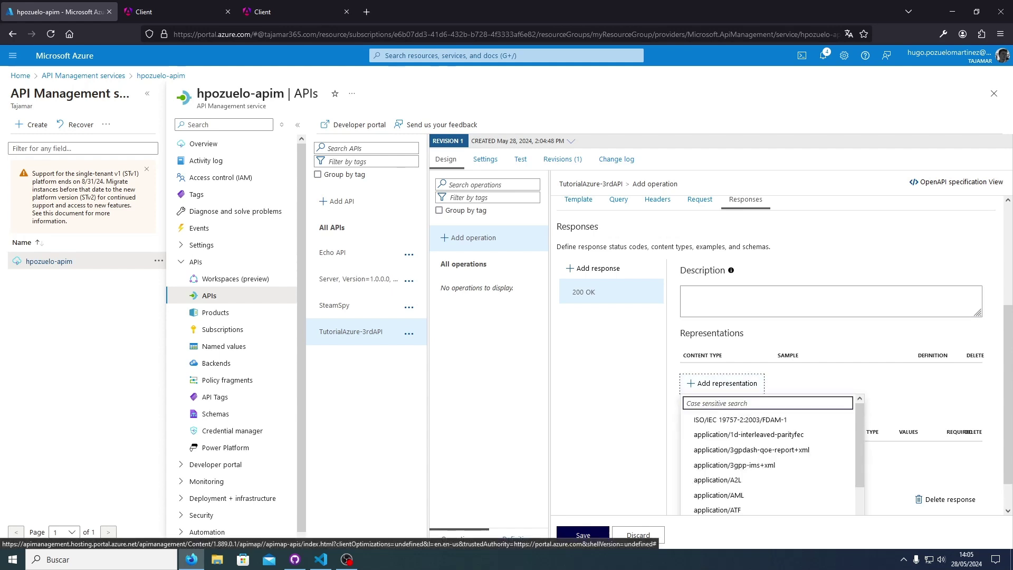
text(applicat)
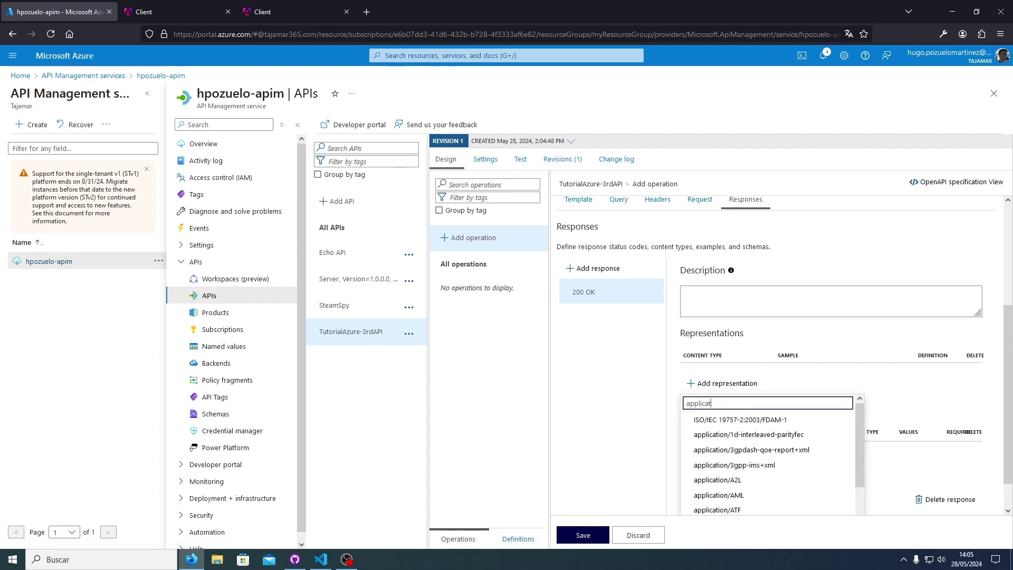
text(ion/json)
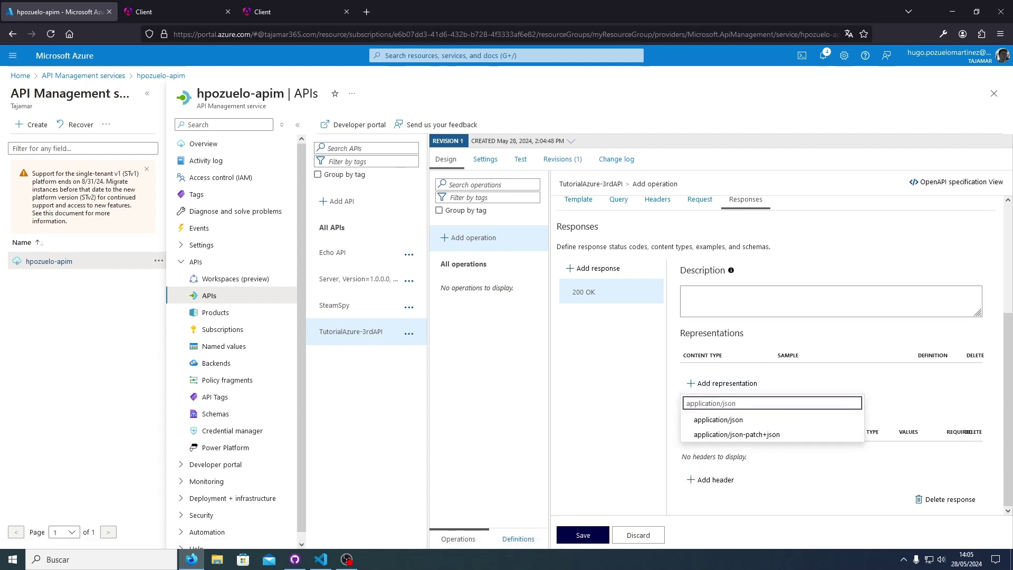
key(Return)
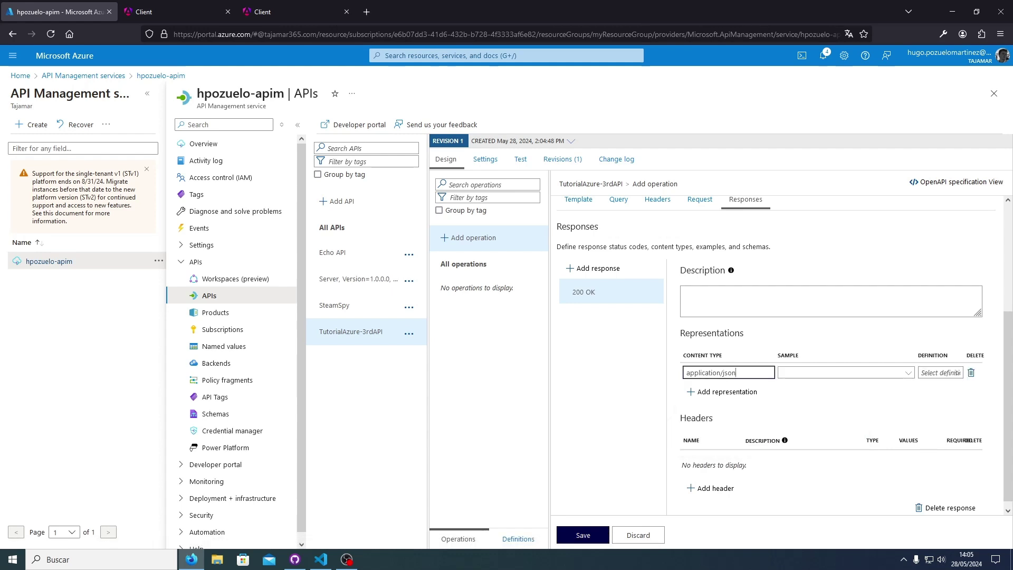
click(583, 534)
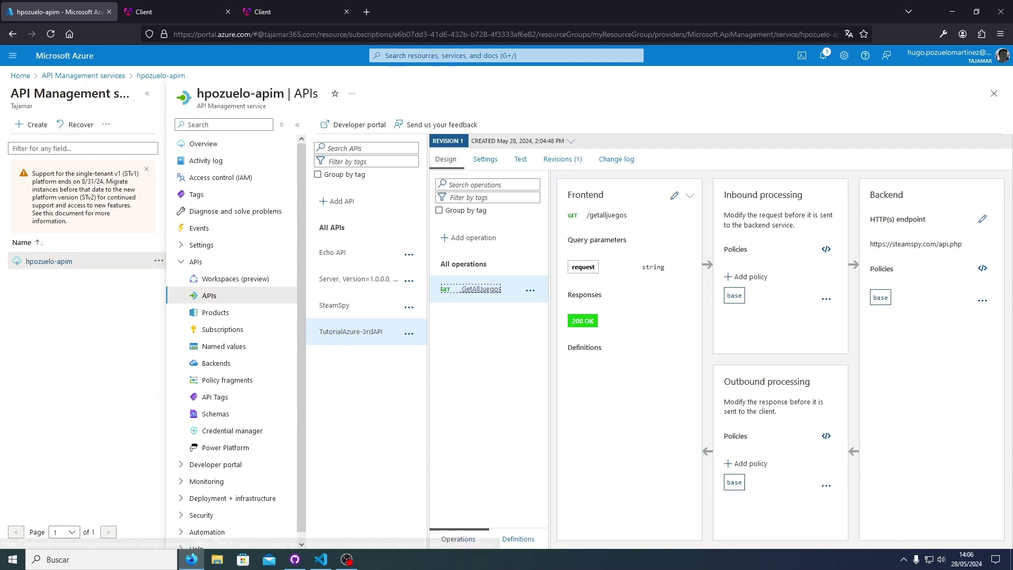
Add a second GET operation with display name GetJuego and URL /getjuego
click(467, 238)
click(799, 235)
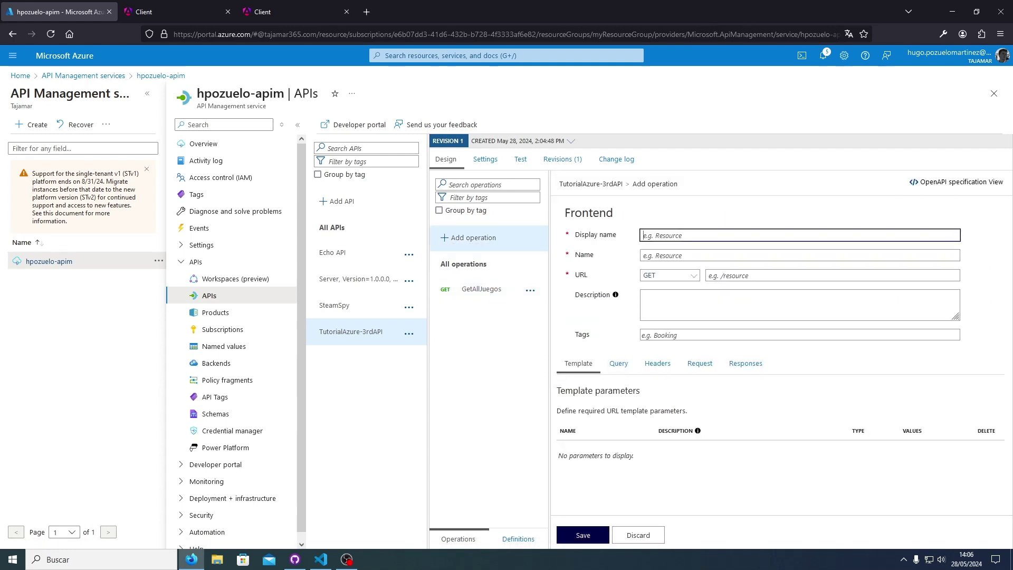
text(GetJuego)
key(Tab)
key(Tab)
key(Tab)
text(/getjuego)
Add a query parameter named request to the GetJuego operation and give it the default value appdetails
click(618, 363)
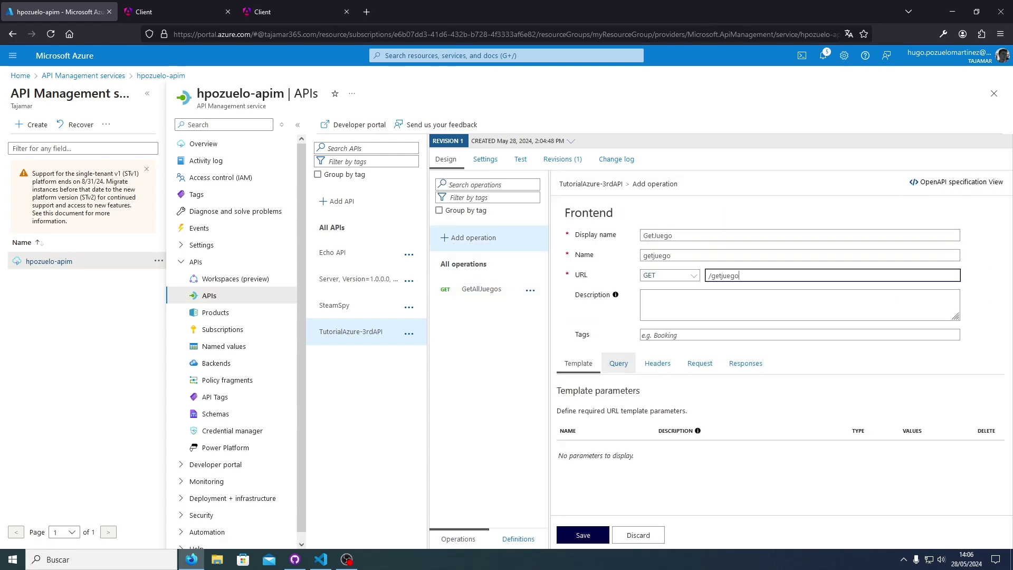
click(592, 478)
click(604, 450)
text(request)
click(916, 450)
click(916, 486)
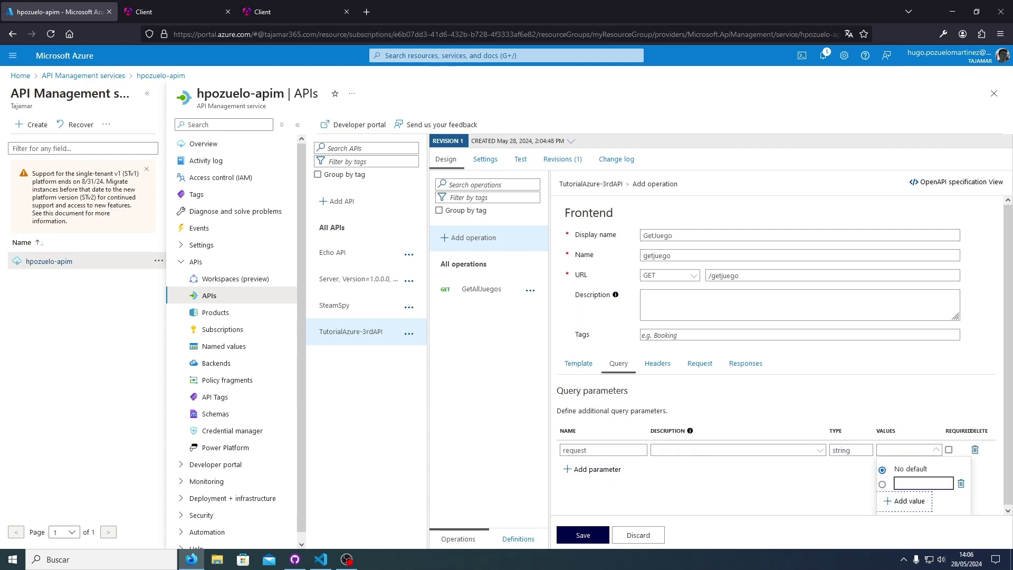
text(appdetails)
click(882, 484)
Add a second query parameter named appid with type number to the GetJuego operation
click(592, 469)
click(592, 467)
text(appid)
key(Tab)
key(Tab)
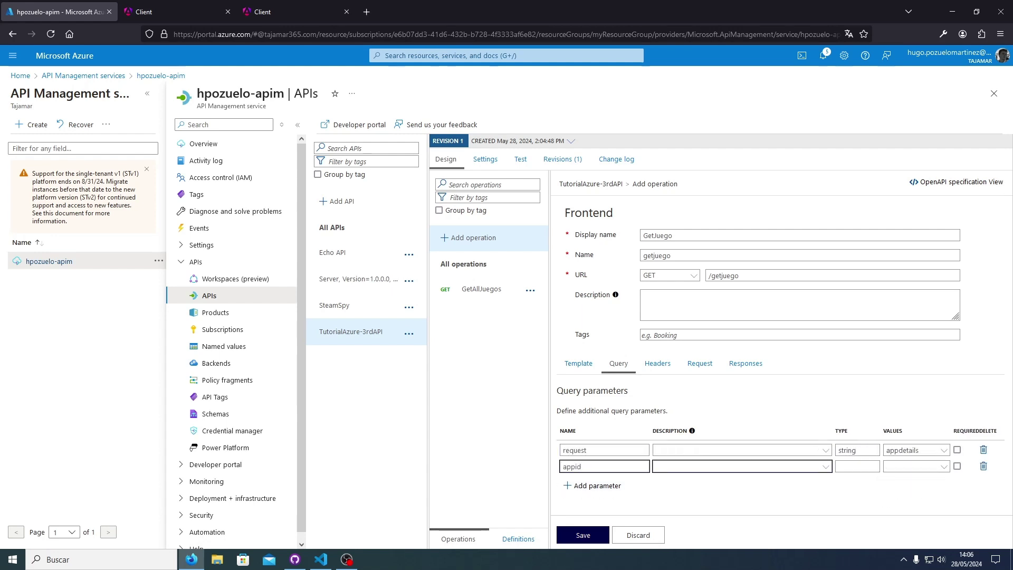
text(number)
Add a 200 OK response to the GetJuego operation
click(745, 363)
click(592, 432)
text(200)
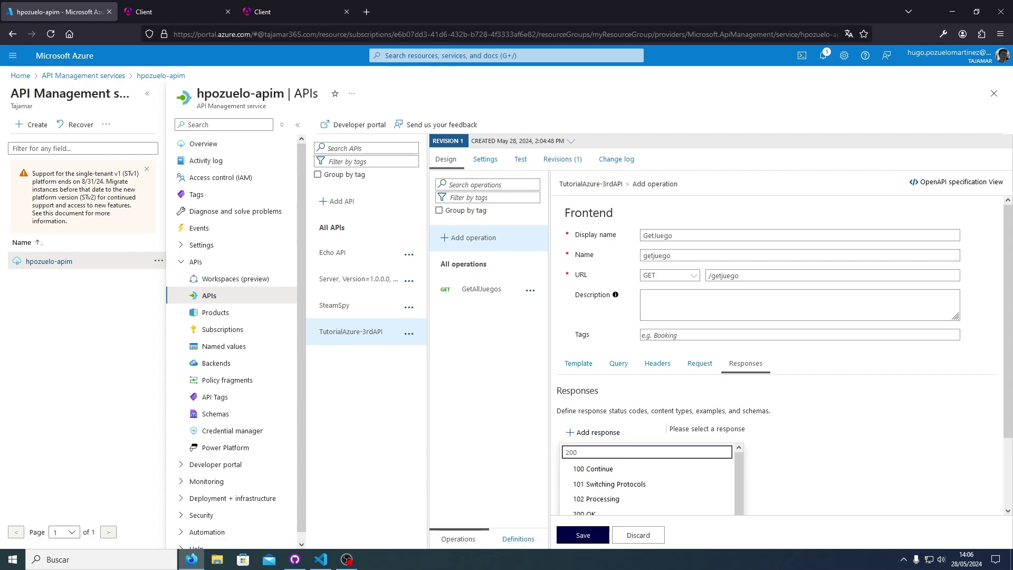
click(591, 469)
Add an application/json representation to the GetJuego operation's 200 OK response and save the operation
scroll(719, 383, down, 3)
click(720, 383)
text(application/json)
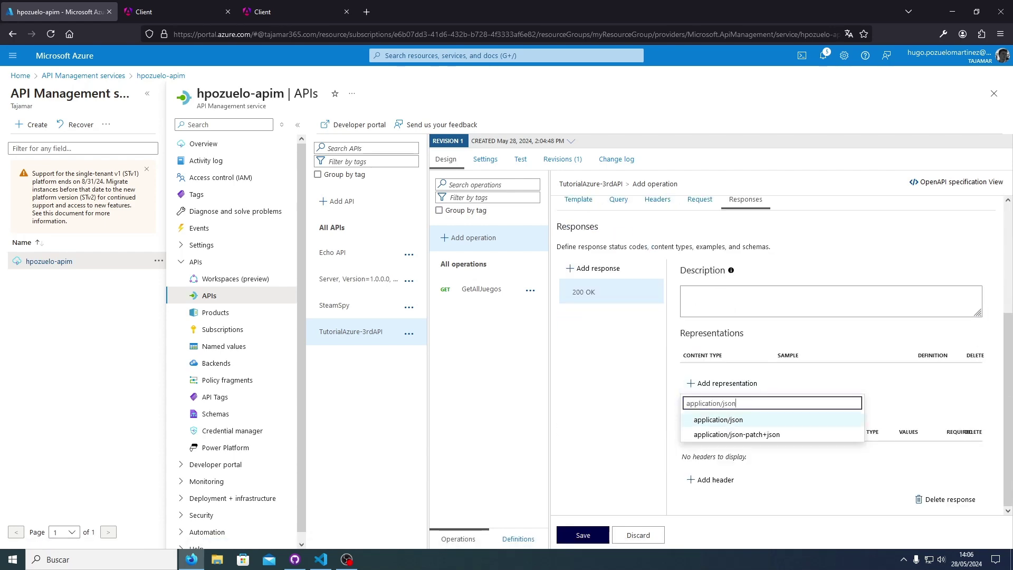
click(718, 419)
scroll(720, 383, down, 1)
click(583, 534)
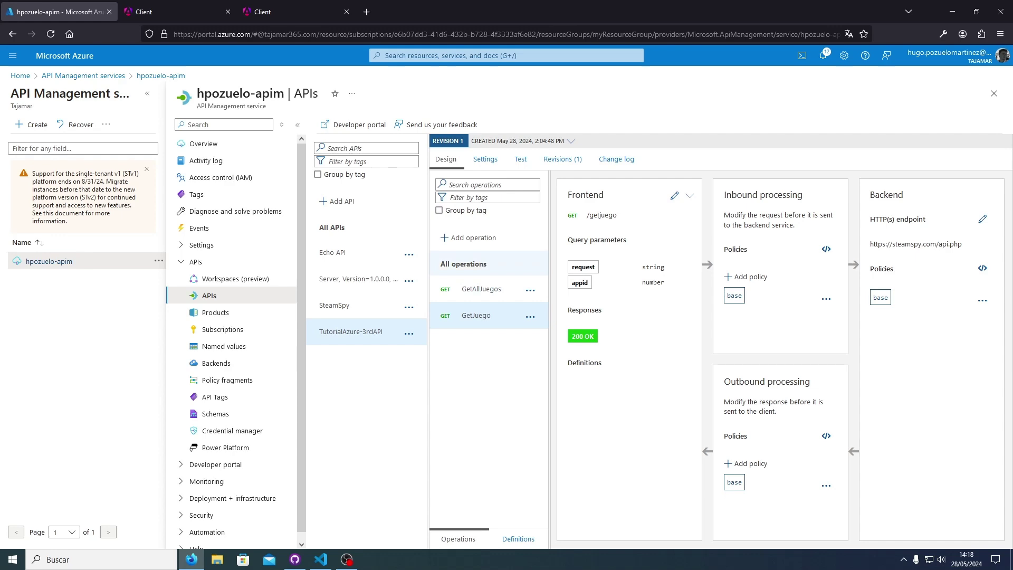
Add a CORS inbound policy for all operations, allowing only the GET, HEAD and OPTIONS methods
click(464, 264)
click(746, 276)
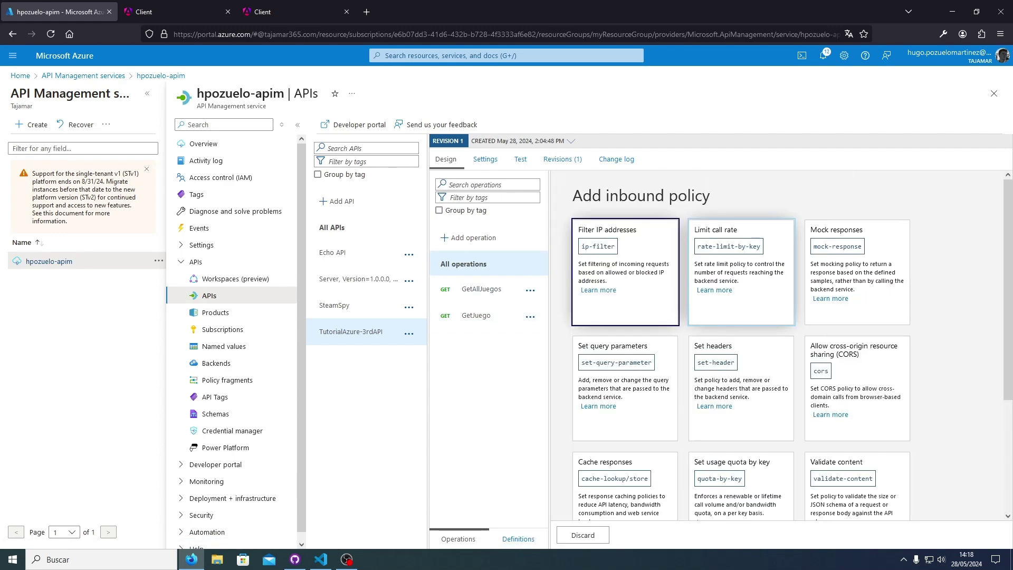
click(857, 388)
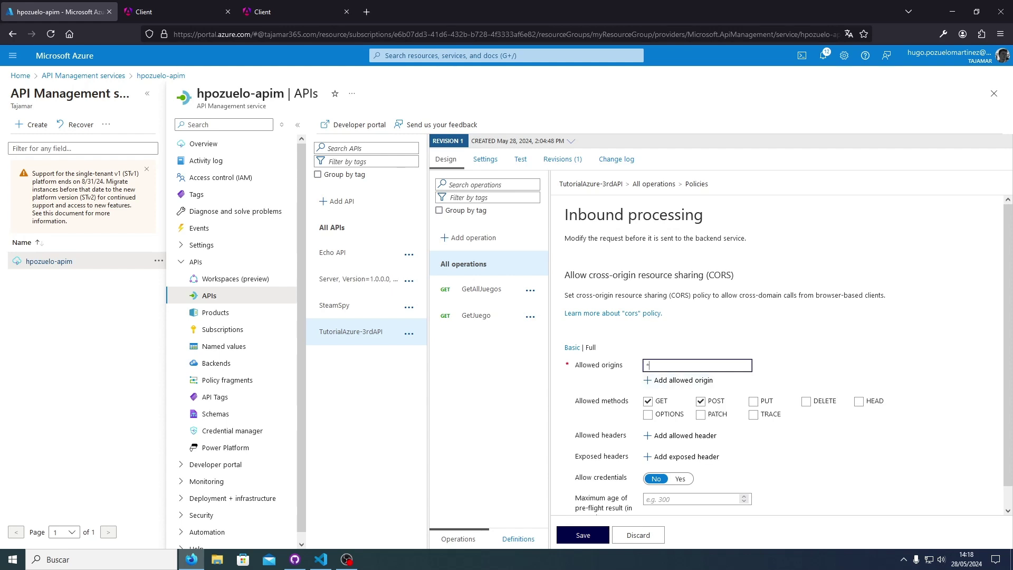
click(701, 401)
click(859, 401)
click(648, 415)
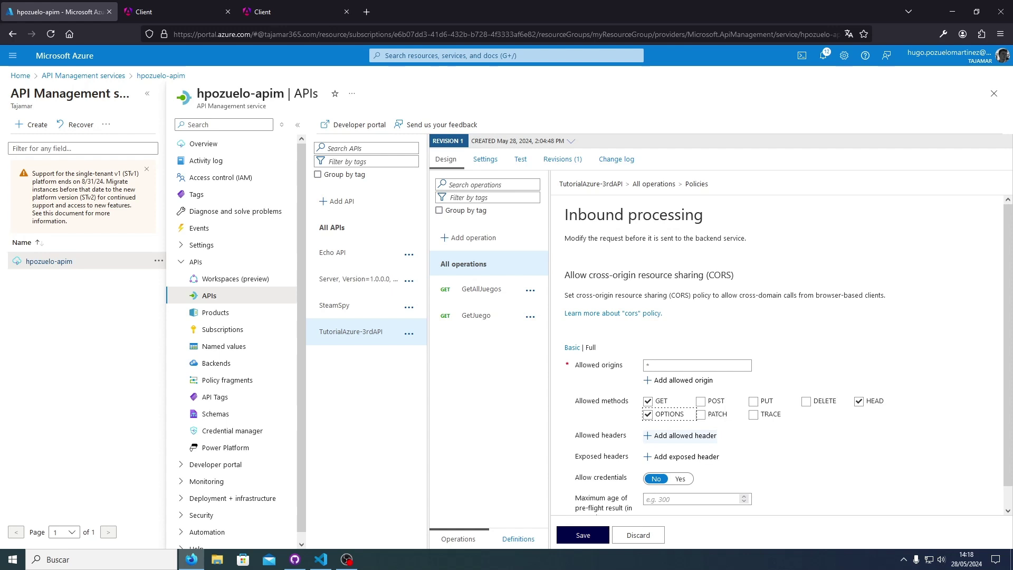
Add Content-Type as an allowed header in the CORS policy and save the policy
click(681, 436)
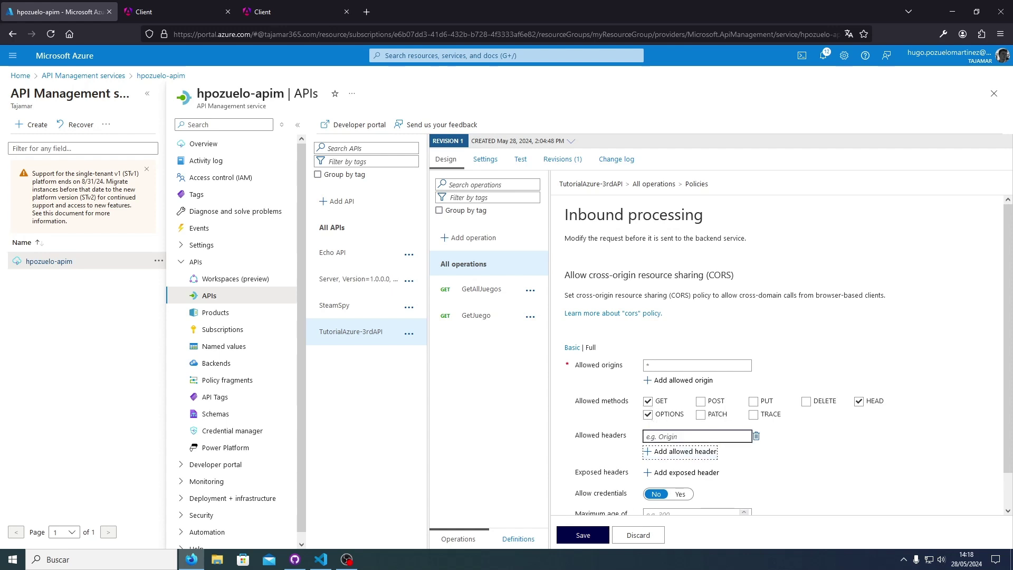
text(Content-Type)
scroll(781, 353, down, 1)
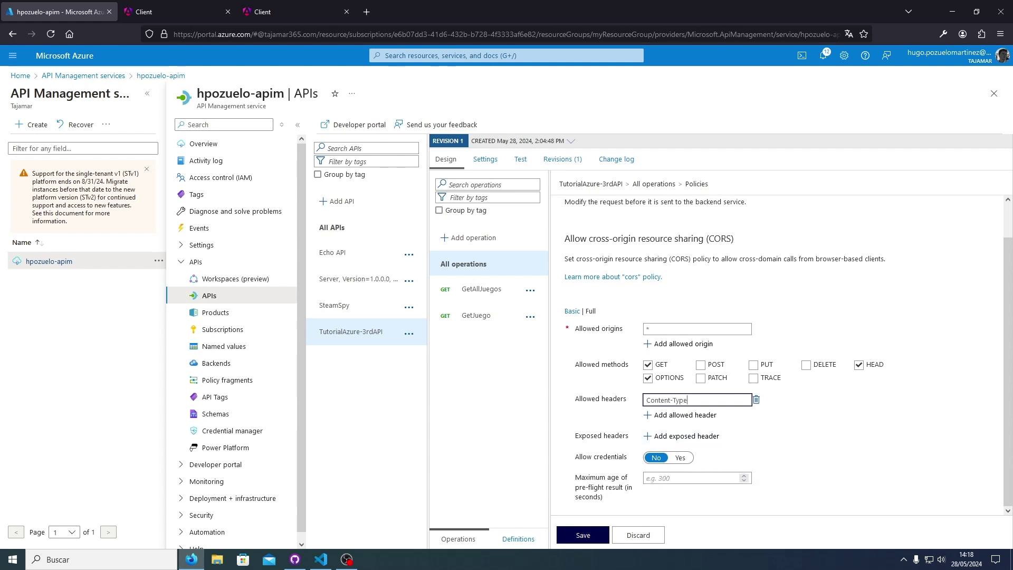
click(583, 535)
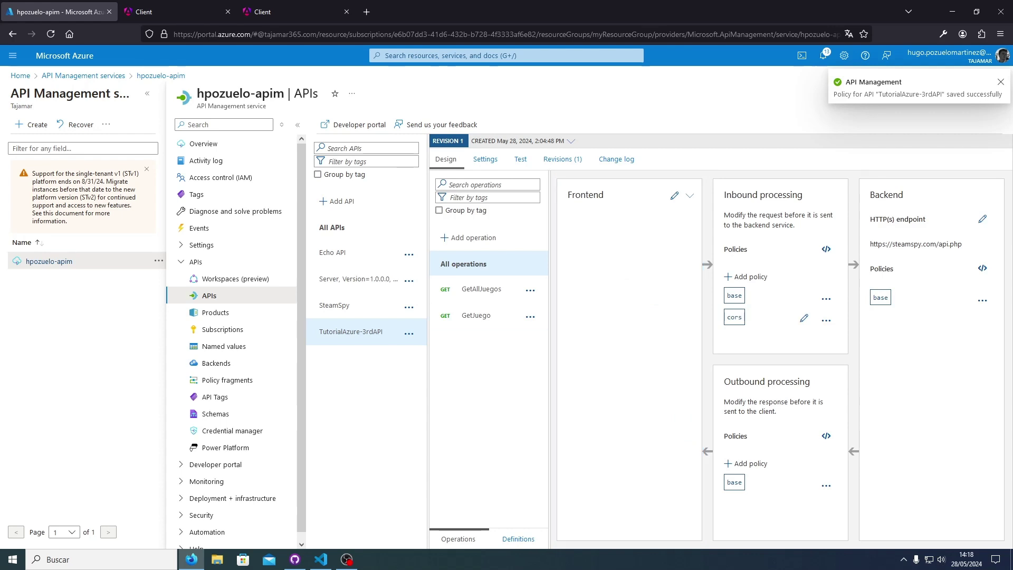
Turn off the subscription requirement in the TutorialAzure-3rdAPI settings and save them
click(485, 159)
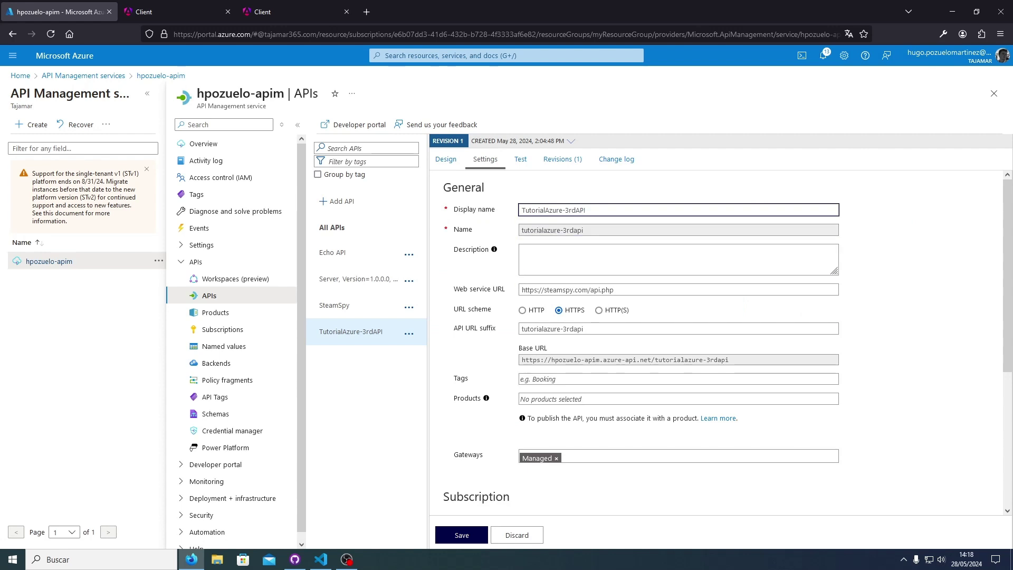
scroll(679, 343, down, 3)
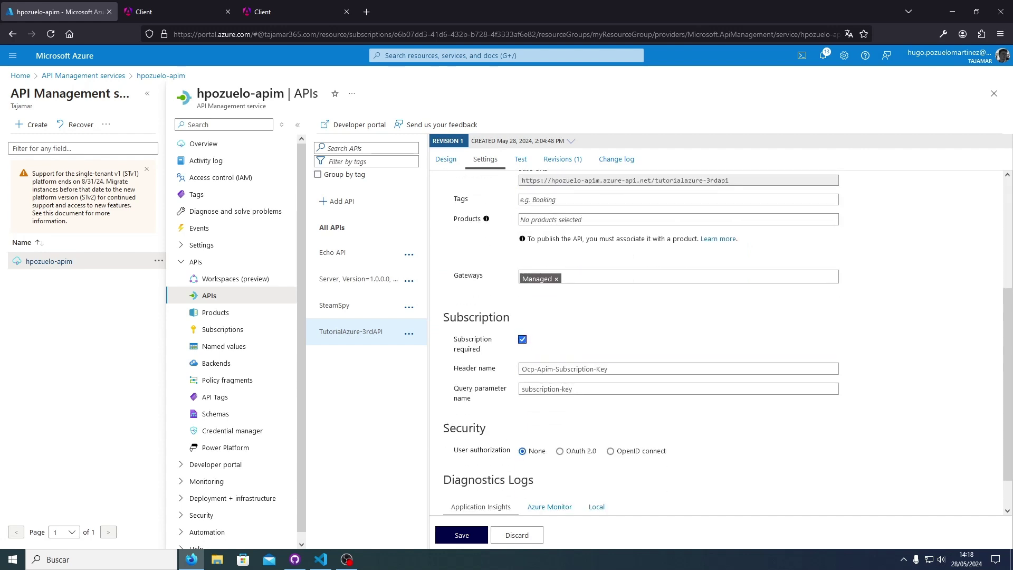
click(521, 339)
click(460, 534)
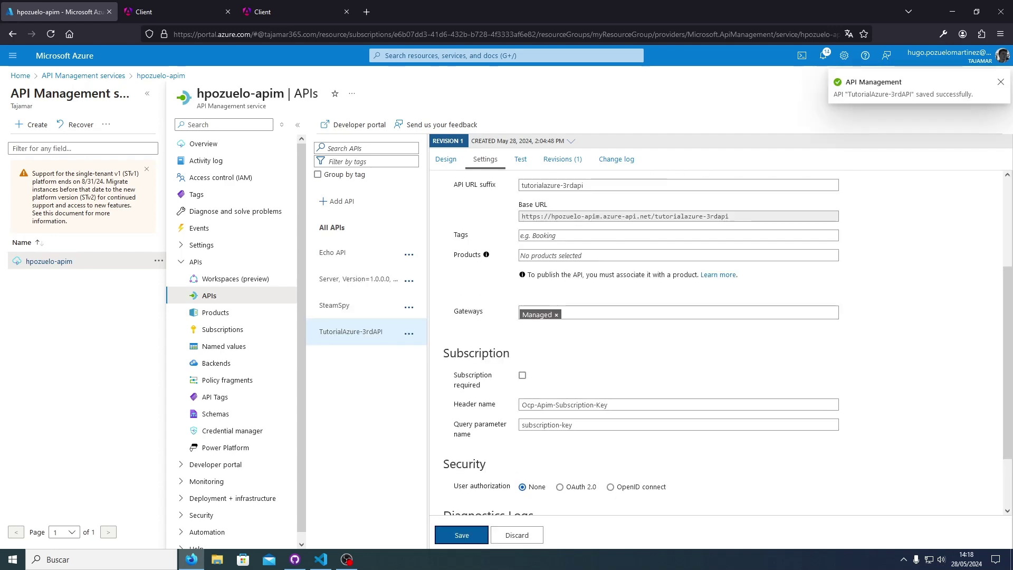
Open the test console for the GetAllJuegos operation
click(446, 159)
click(481, 288)
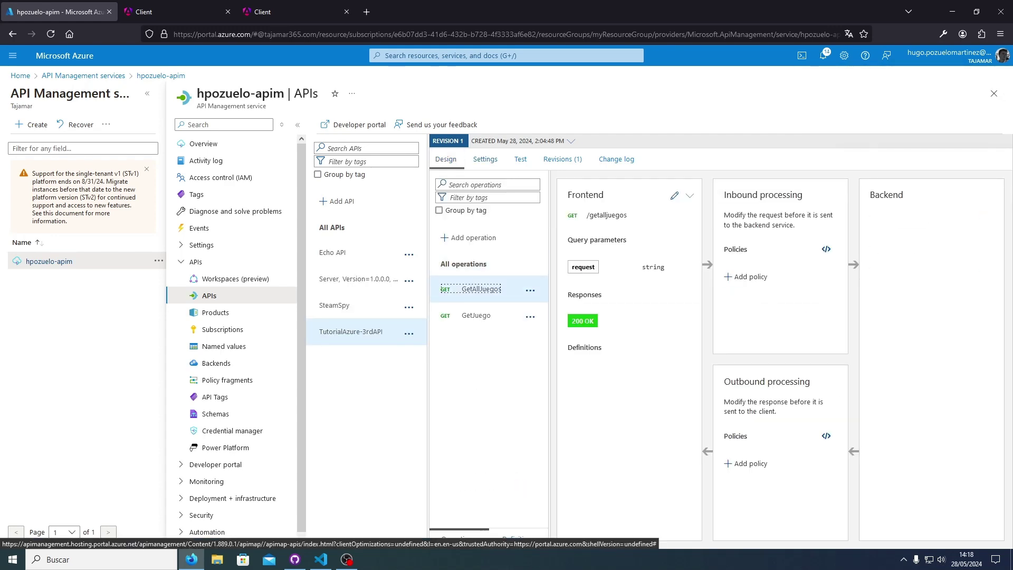
click(674, 196)
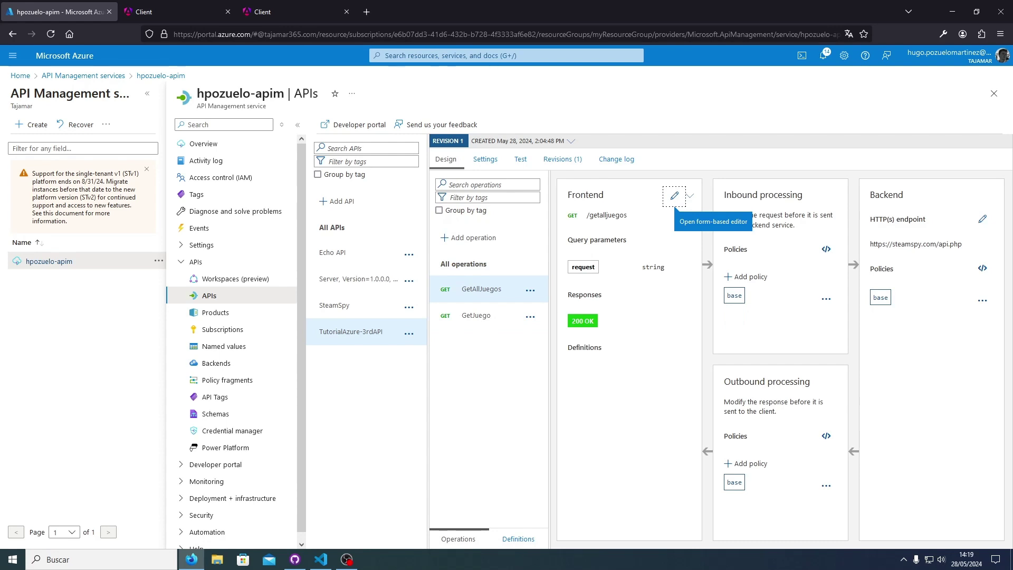
click(520, 159)
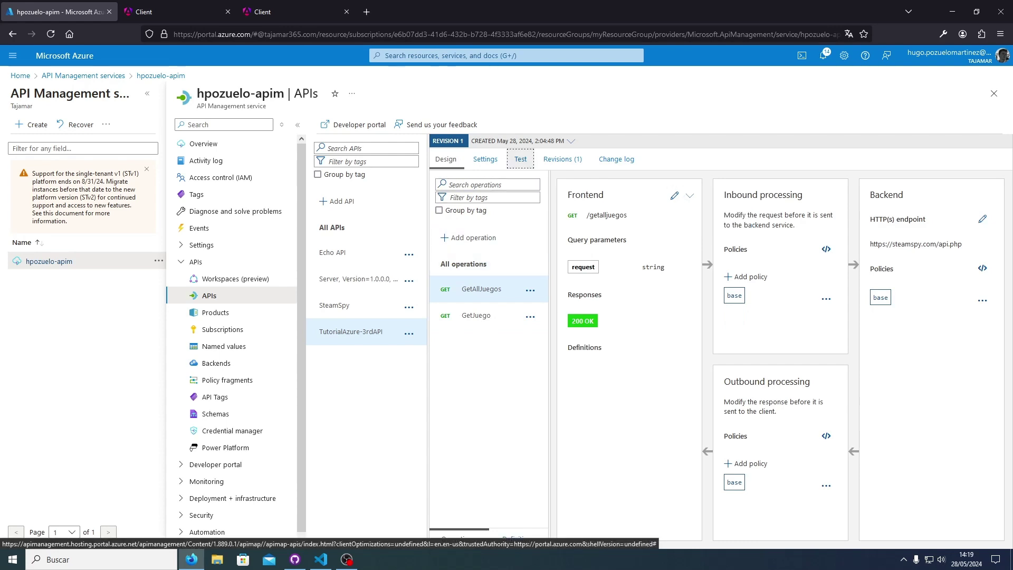
key(Return)
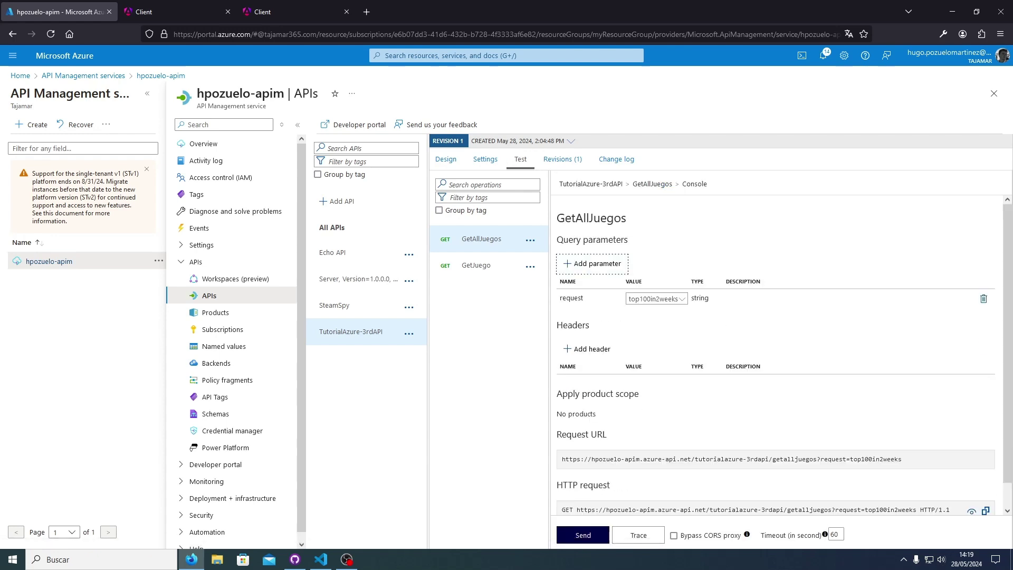
Copy the GetAllJuegos request URL and open it in a new browser tab to check the response
triple_click(686, 459)
key(ctrl+c)
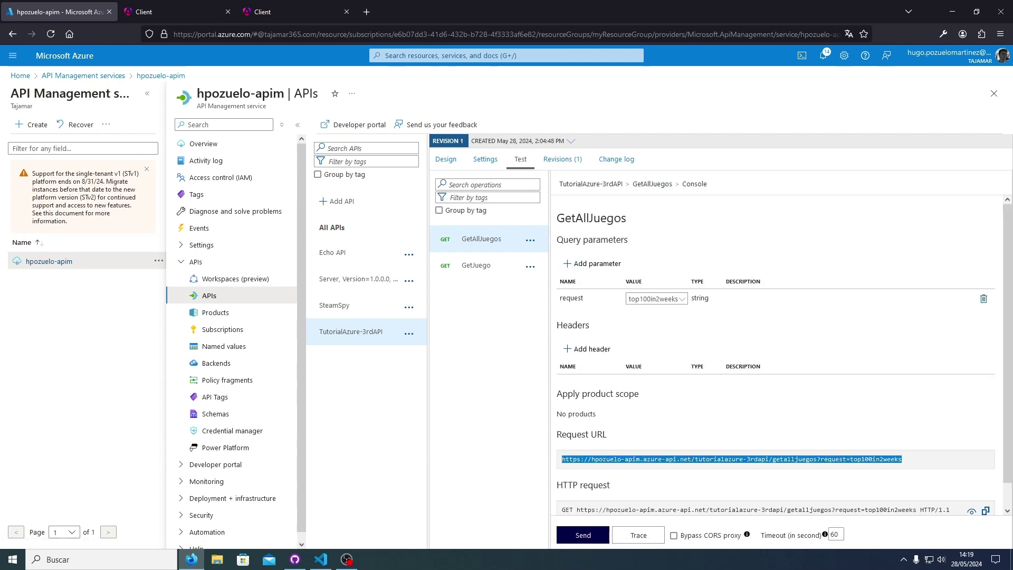
key(ctrl+t)
key(ctrl+v)
key(Return)
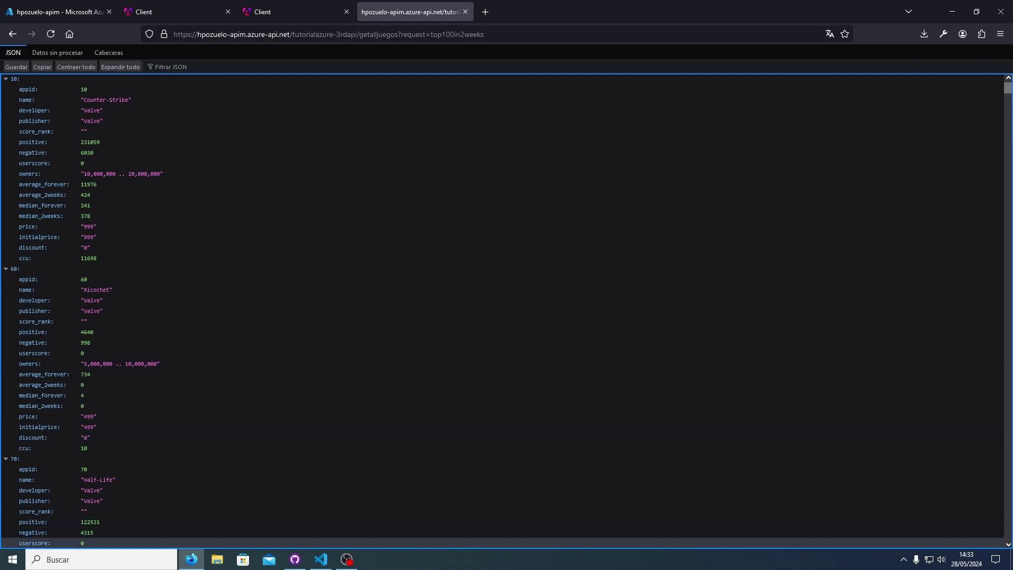
click(320, 560)
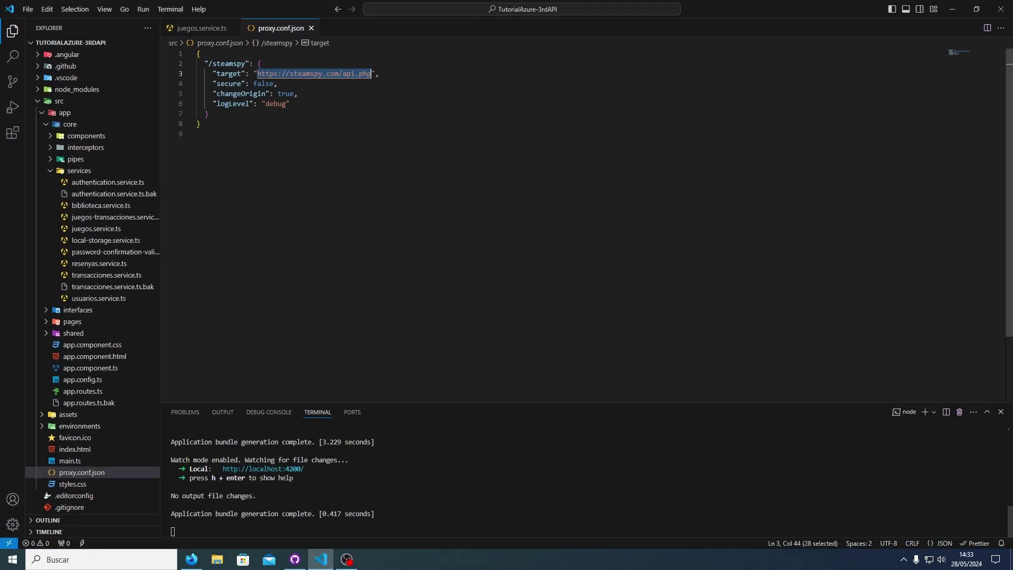
click(201, 28)
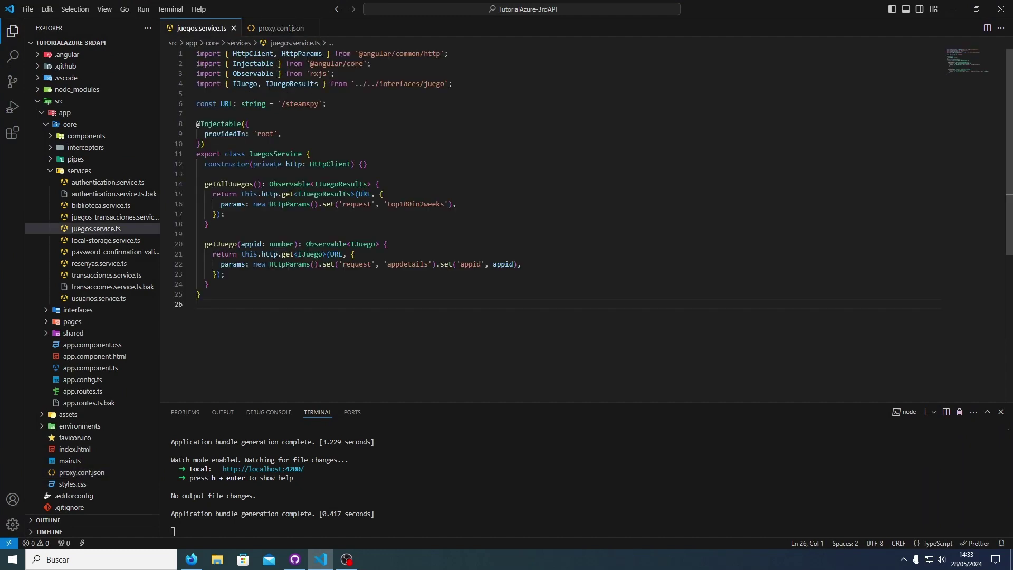
drag(282, 104, 315, 104)
text(https://hpozuelo-apim.azure-api.net/tutorialazure-3rdapi/)
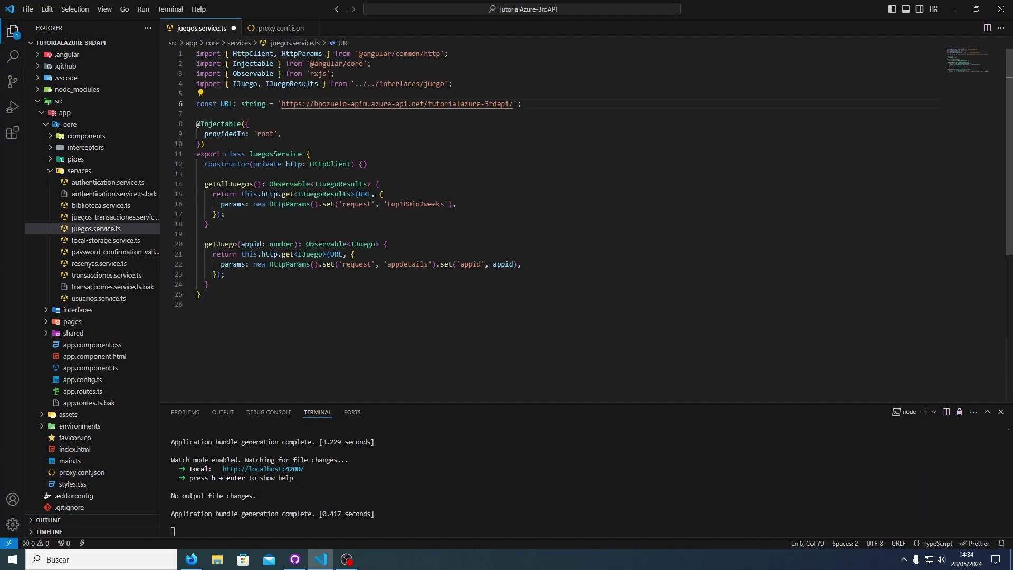
Replace the URL argument of the http.get call in getAllJuegos with the template string `${URL}/getalljuegos`
double_click(365, 193)
key(BackSpace)
text(')
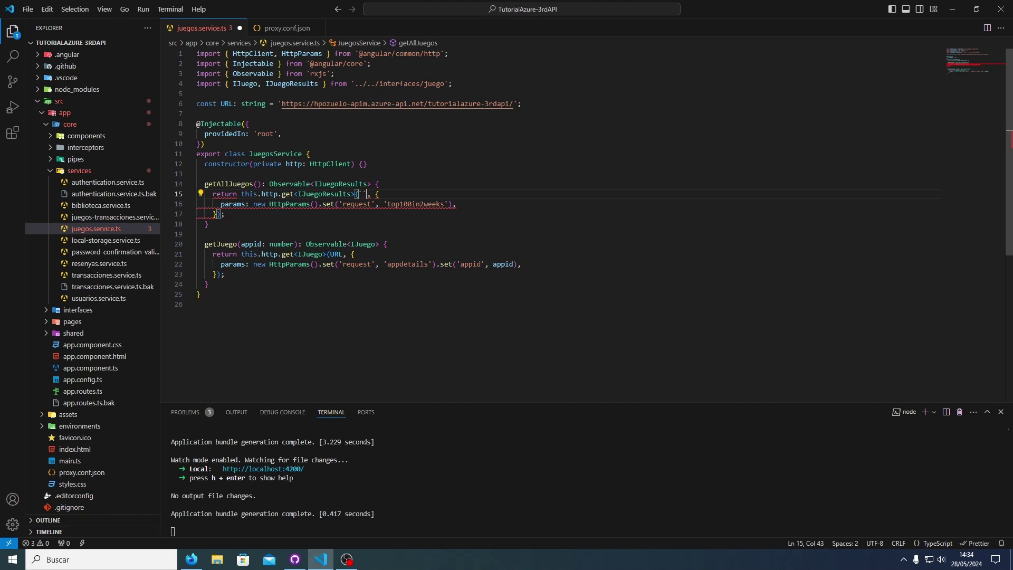
text($)
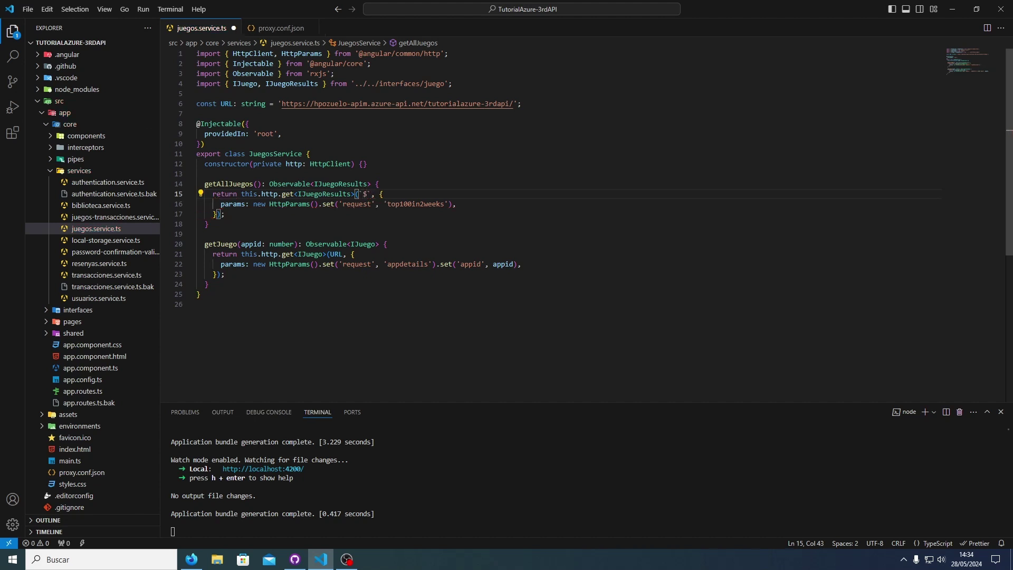
text({})
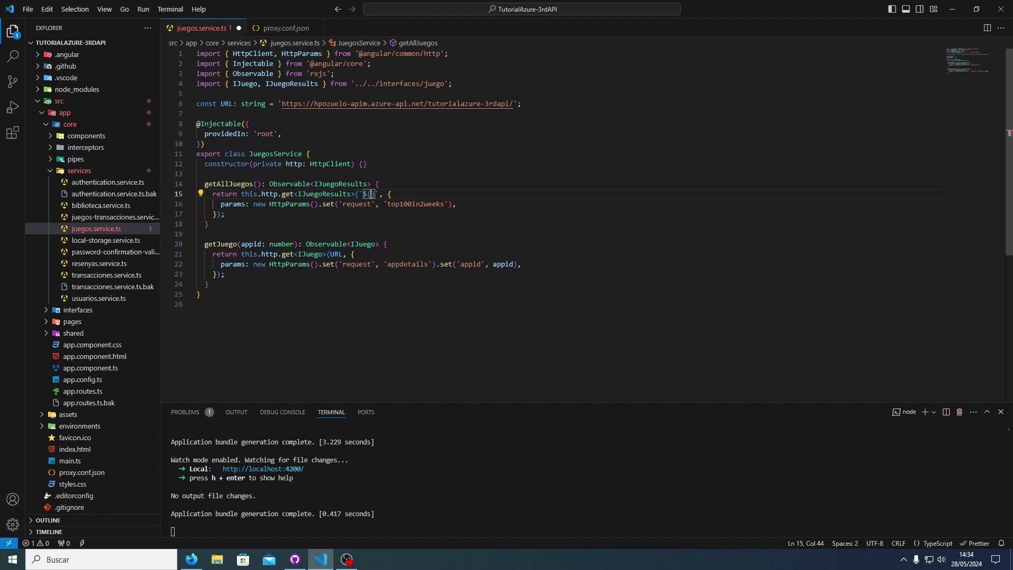
text(URL}/)
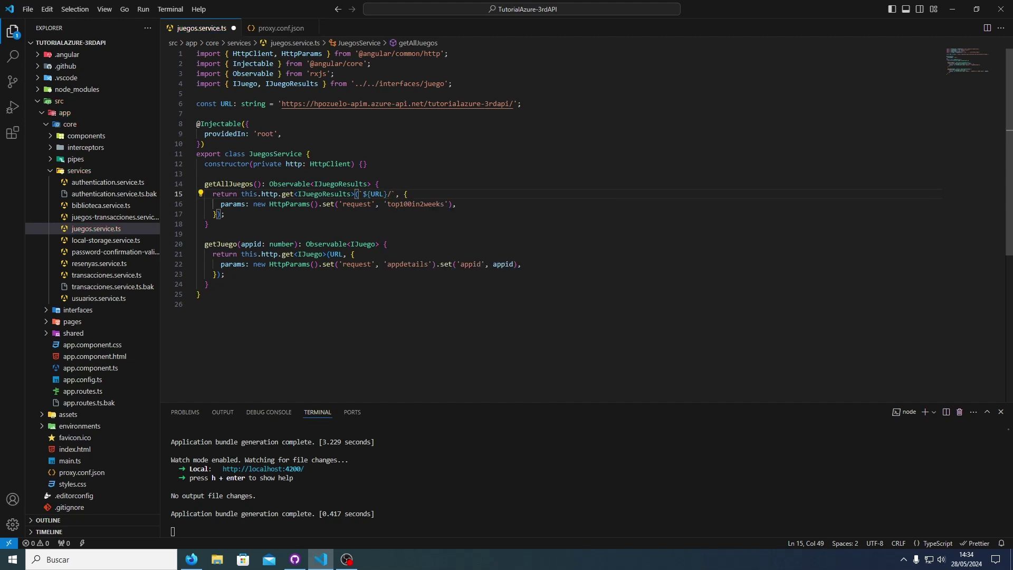
text(getalljuegos)
Replace the URL argument of the http.get call in getJuego with `${URL}/getjuego` and save juegos.service.ts
double_click(335, 254)
text(``)
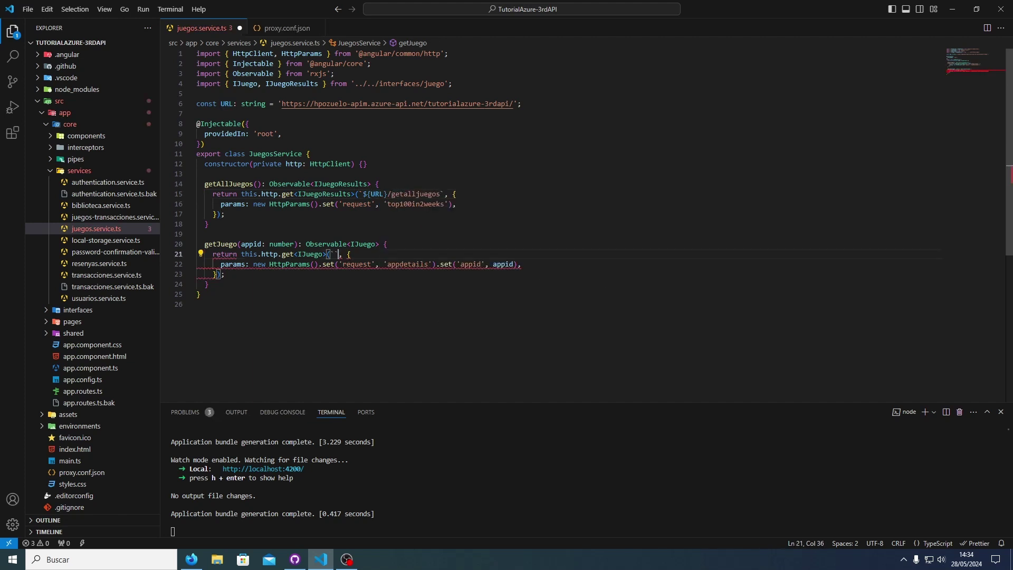
text(${URL}/get)
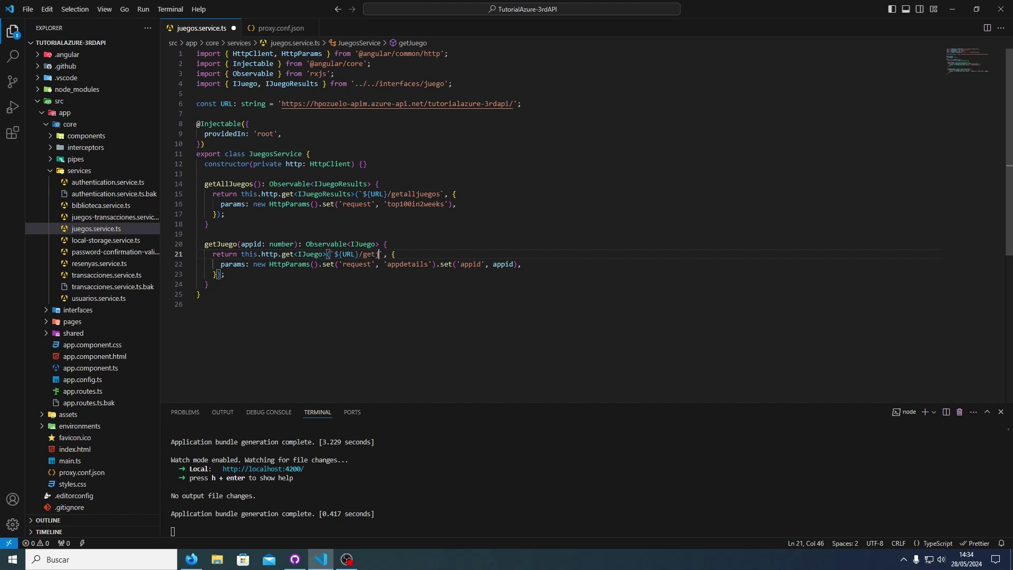
text(juego)
key(ctrl+shift+Left)
key(ctrl+s)
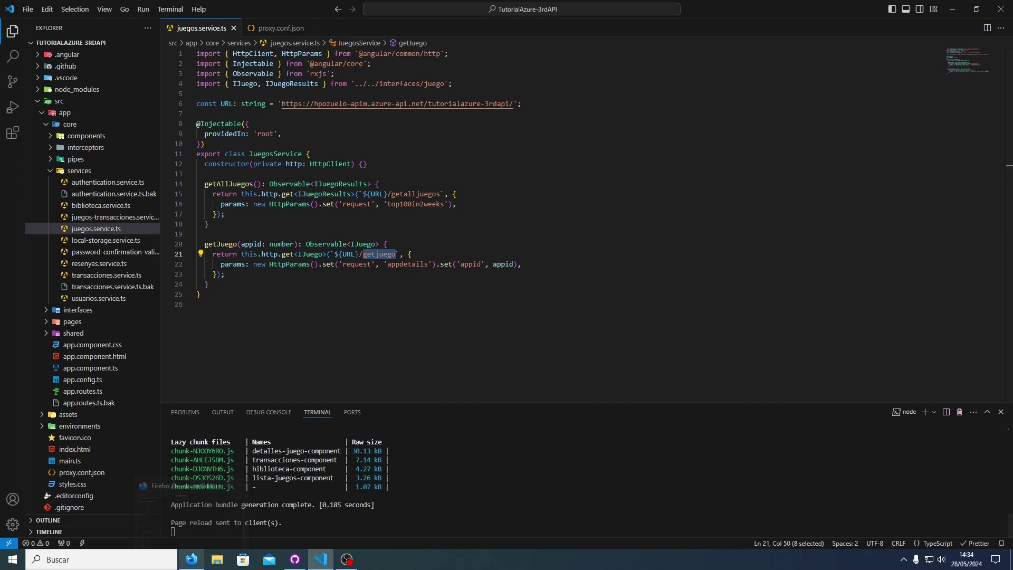
Switch to Firefox and reload the Client game list page at localhost:4200/lista-juegos
click(191, 559)
click(295, 12)
key(F5)
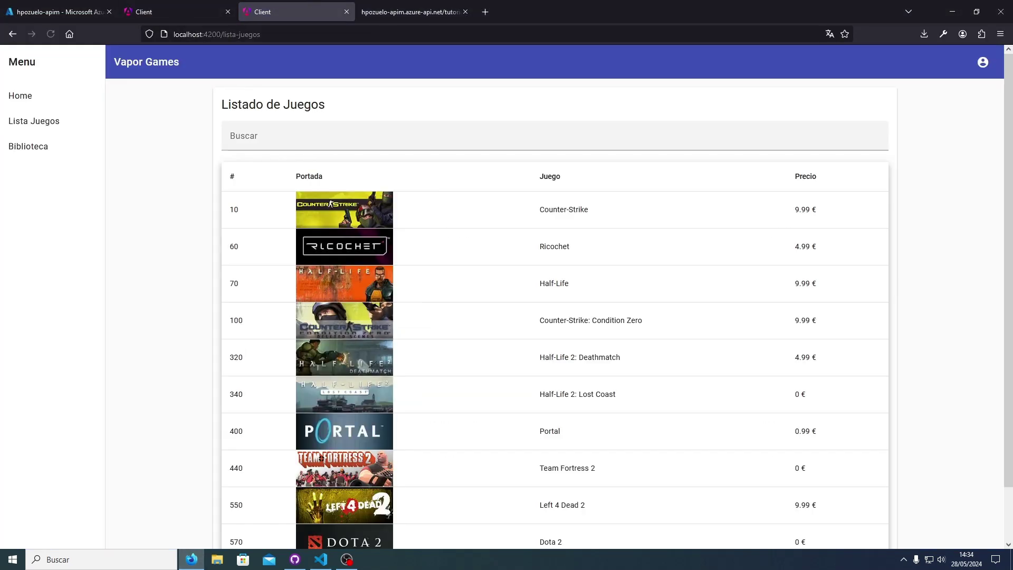
Open the developer tools' network monitor, reload the page and examine the getalljuegos request
right_click(210, 144)
click(237, 279)
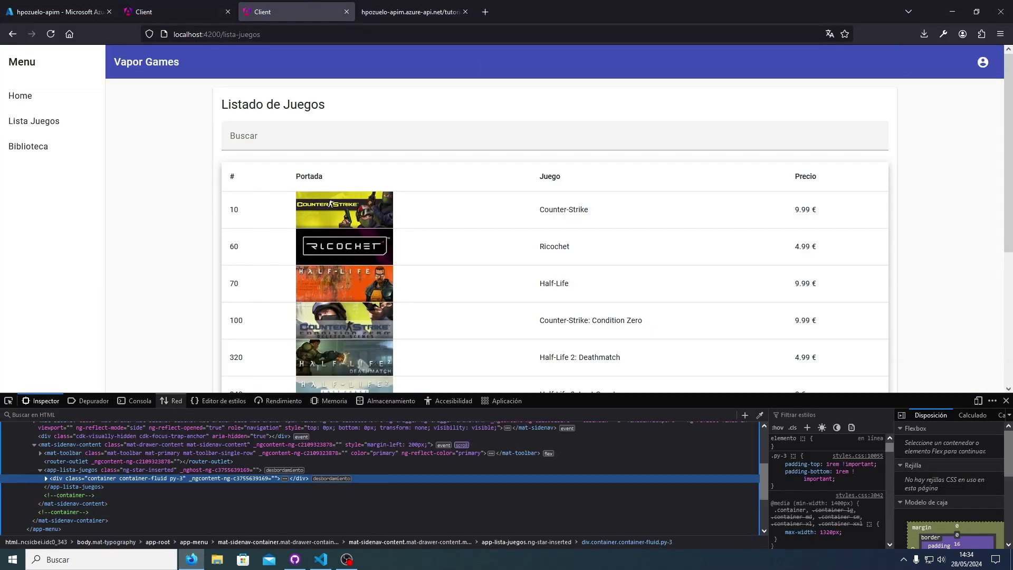
click(171, 401)
key(F5)
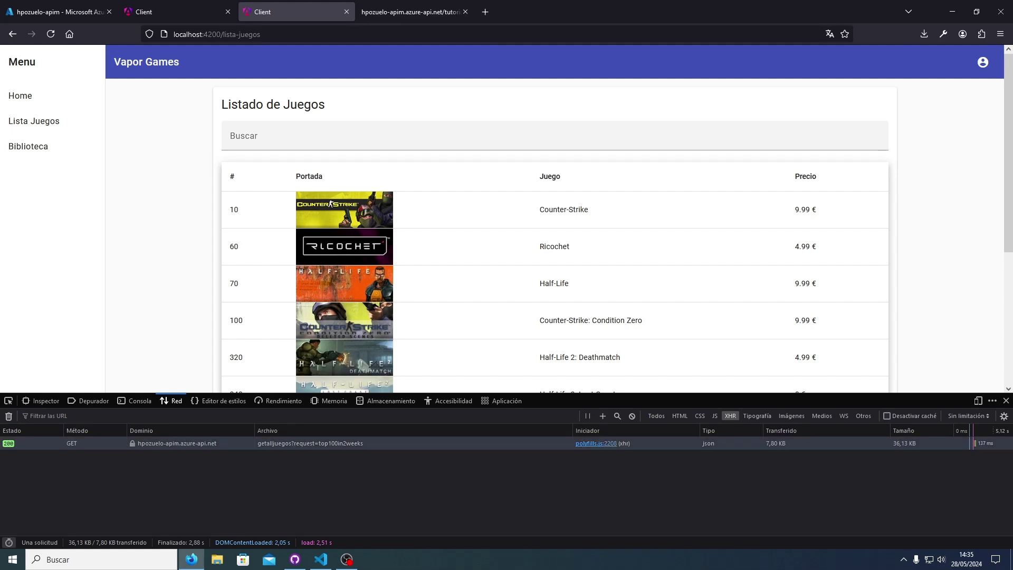
click(309, 444)
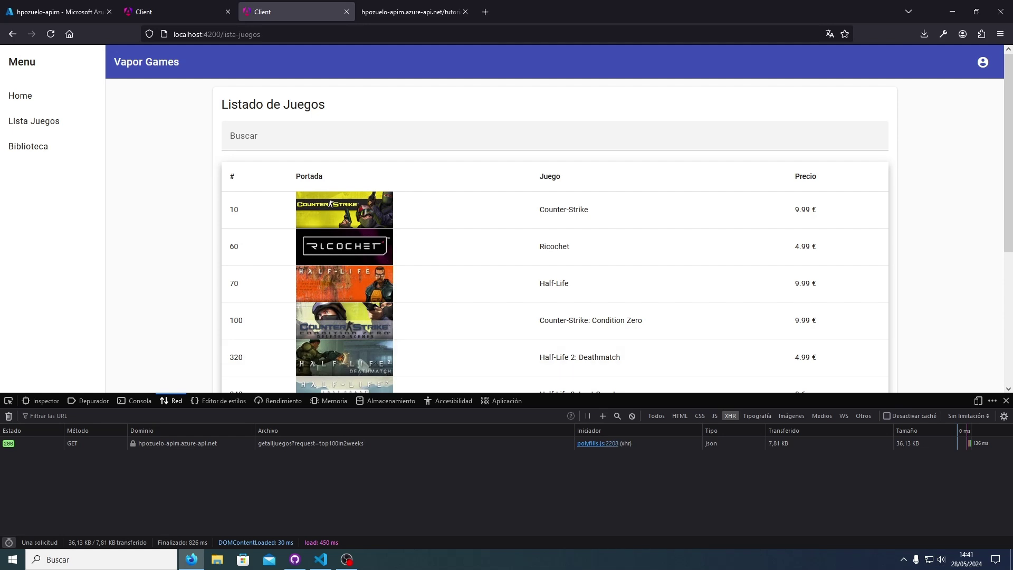
Stop the development server running in the VS Code terminal and switch to GitHub Desktop
click(321, 559)
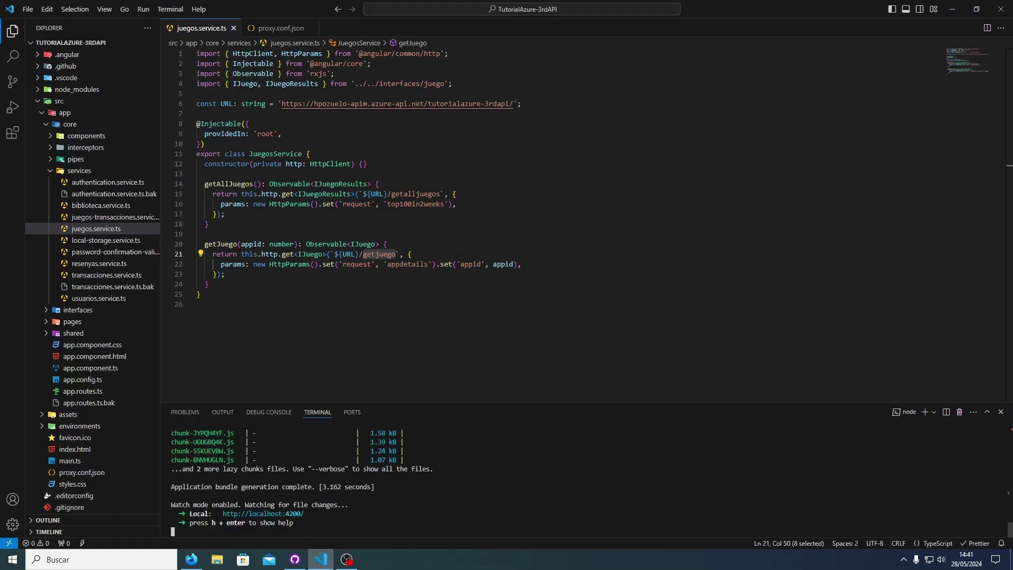
key(ctrl+c)
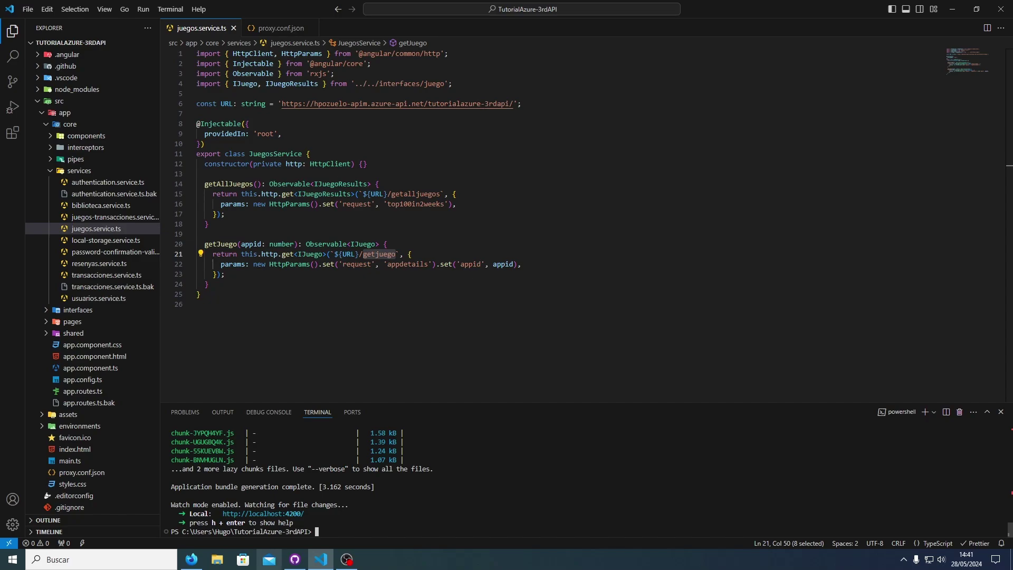
click(295, 559)
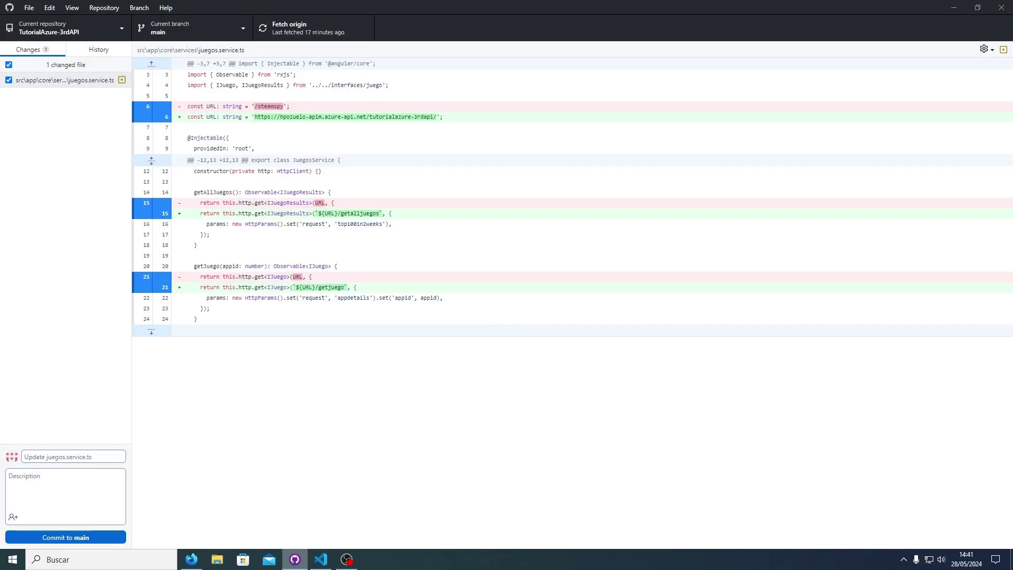